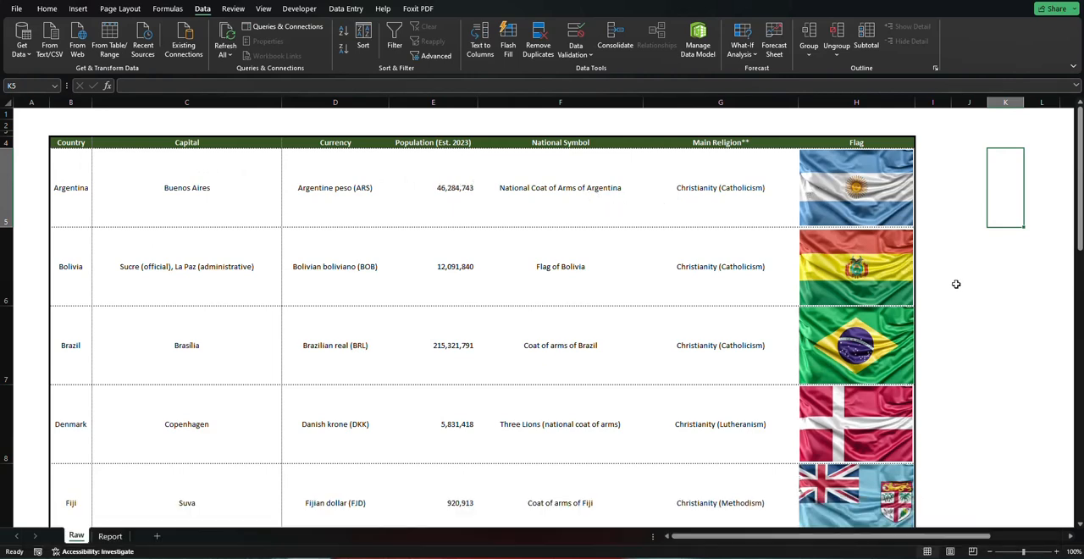
Compare the Raw sheet's country table with the dashboard layout on the Report sheet
click(110, 536)
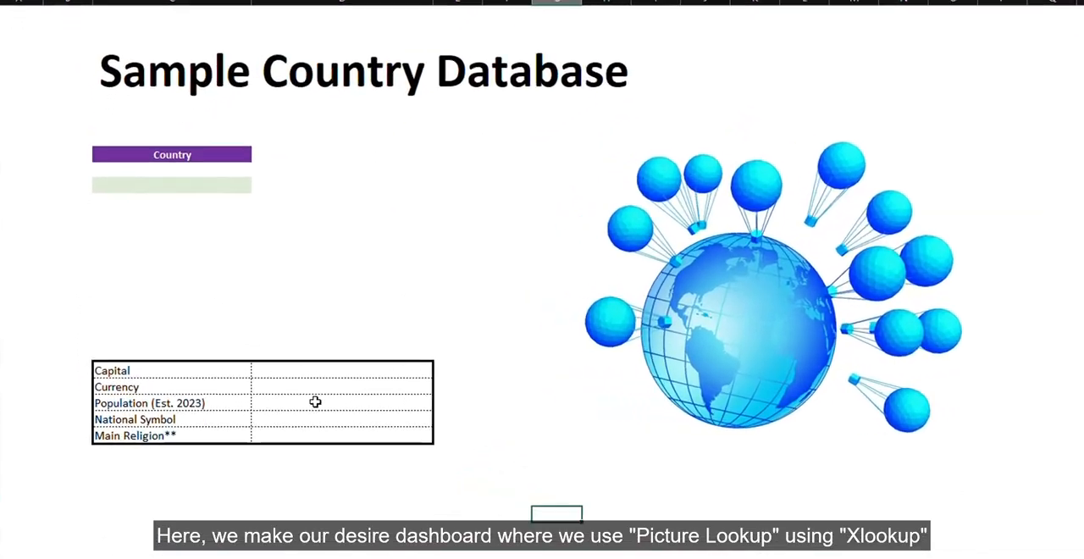
click(254, 212)
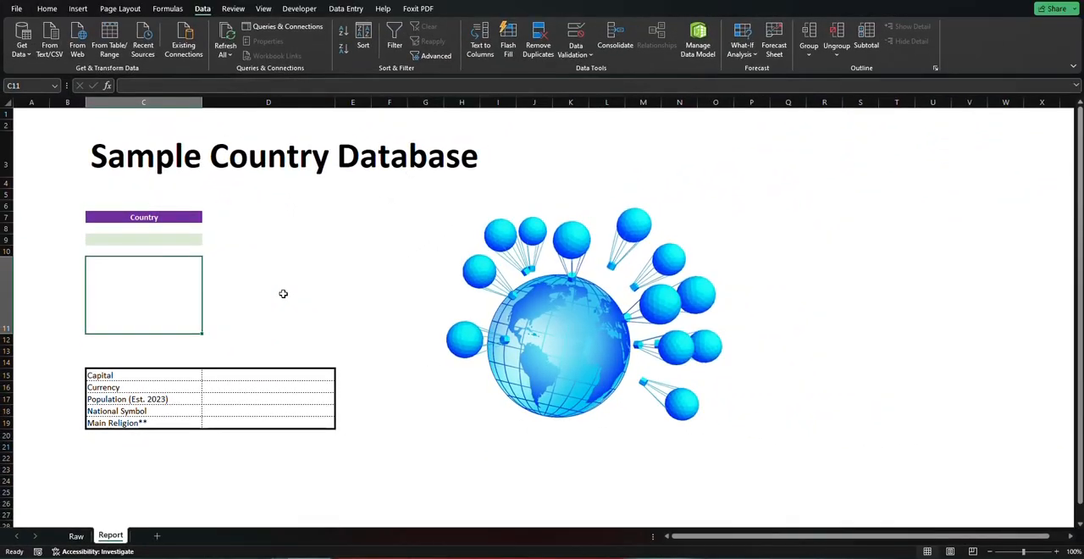
click(76, 536)
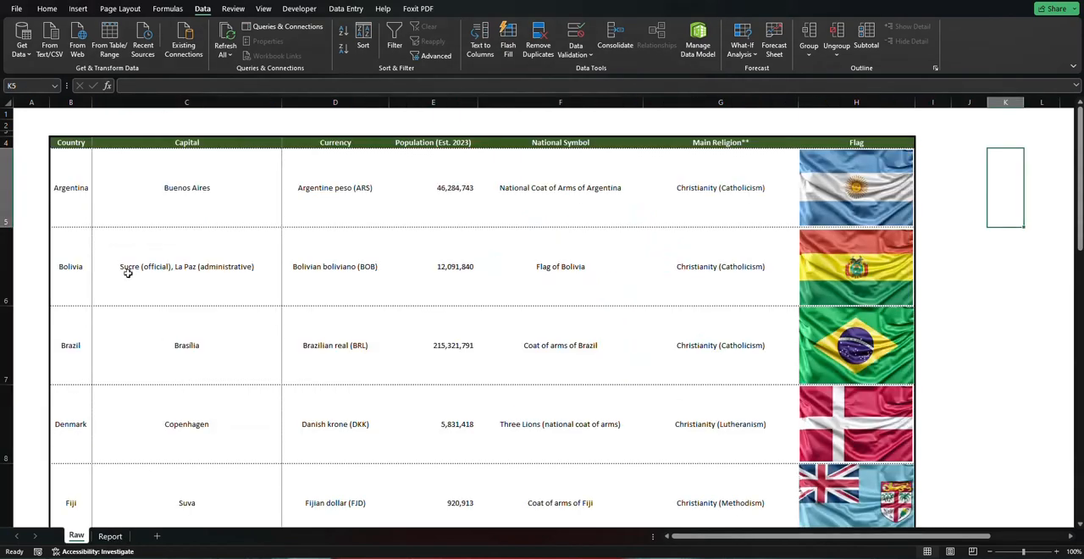
click(110, 537)
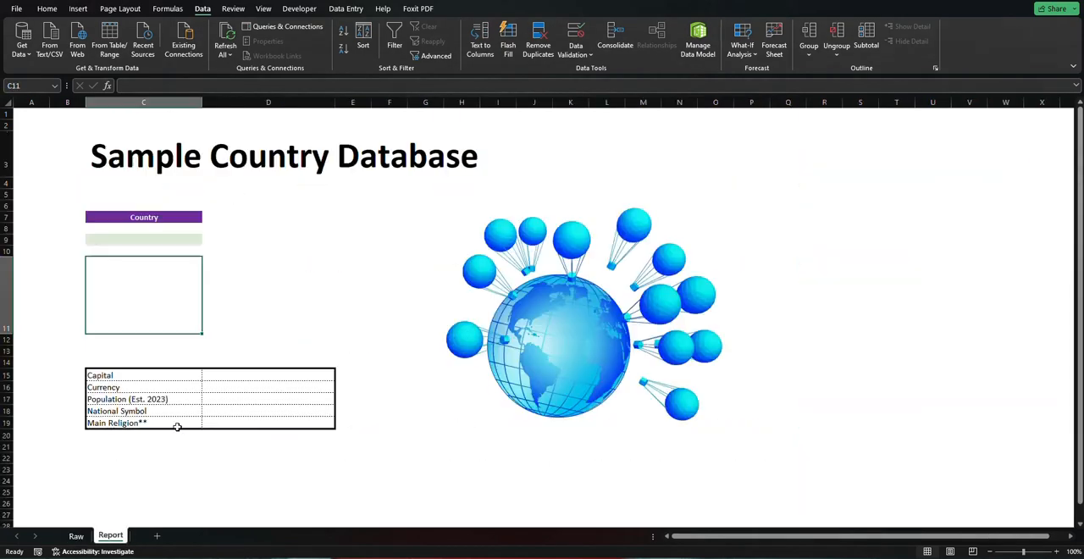
Begin a data validation rule on the country input cell C9 of the Report sheet that allows a list
click(144, 236)
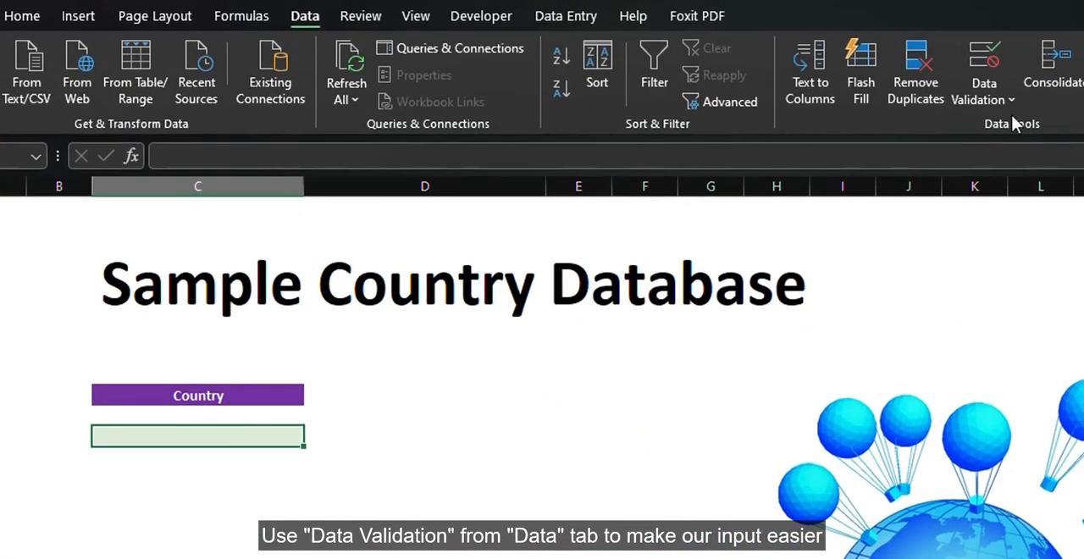
click(999, 106)
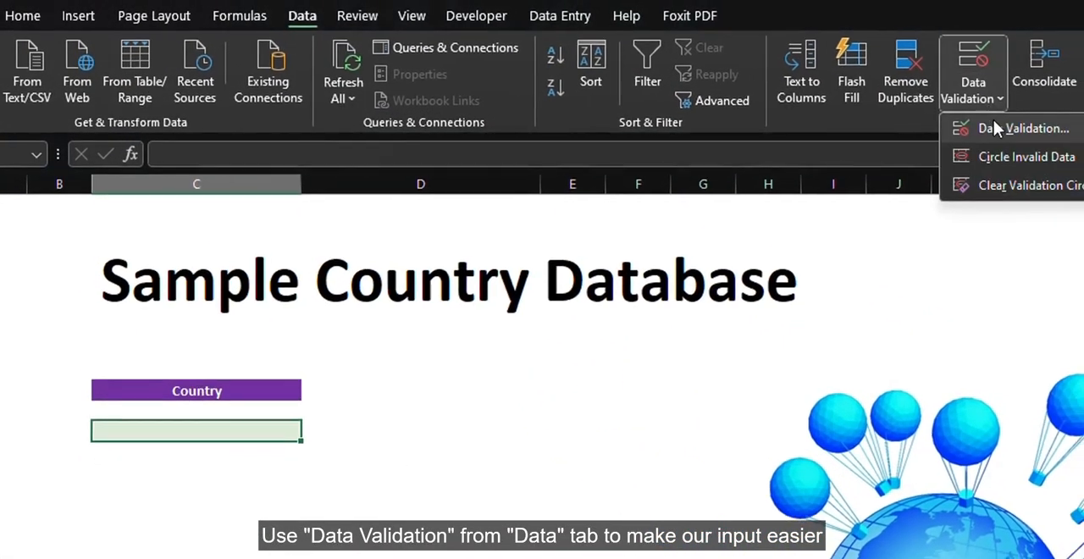
click(993, 123)
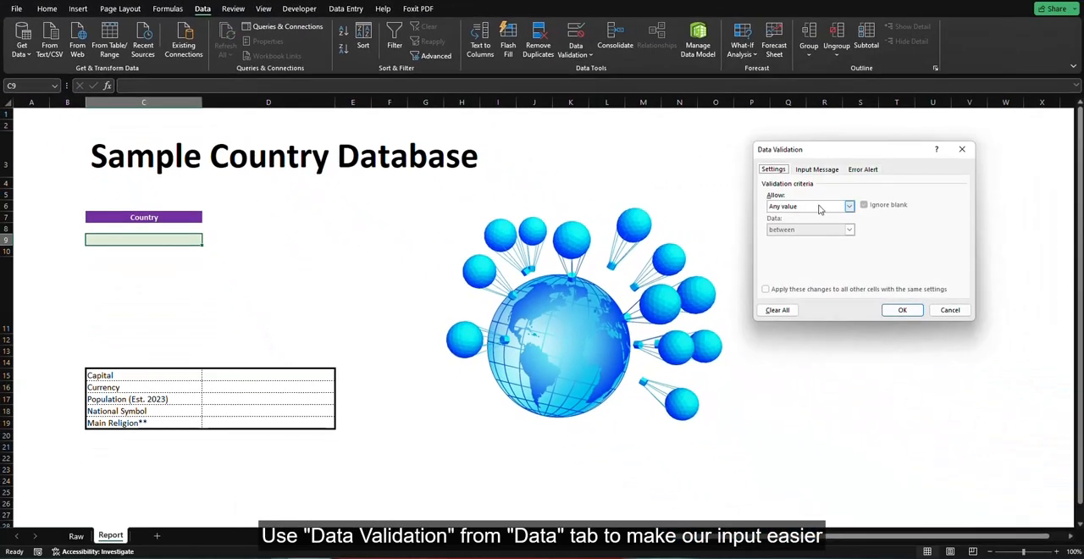
click(819, 209)
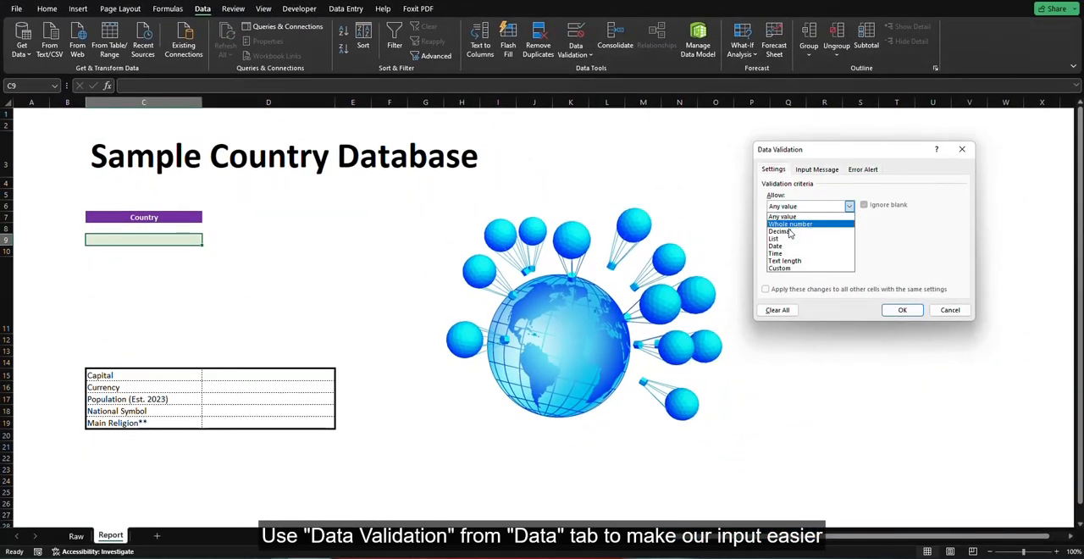
click(798, 243)
Source the validation list from Raw!$B$5:$B$15 and choose Bolivia in cell C9
click(914, 252)
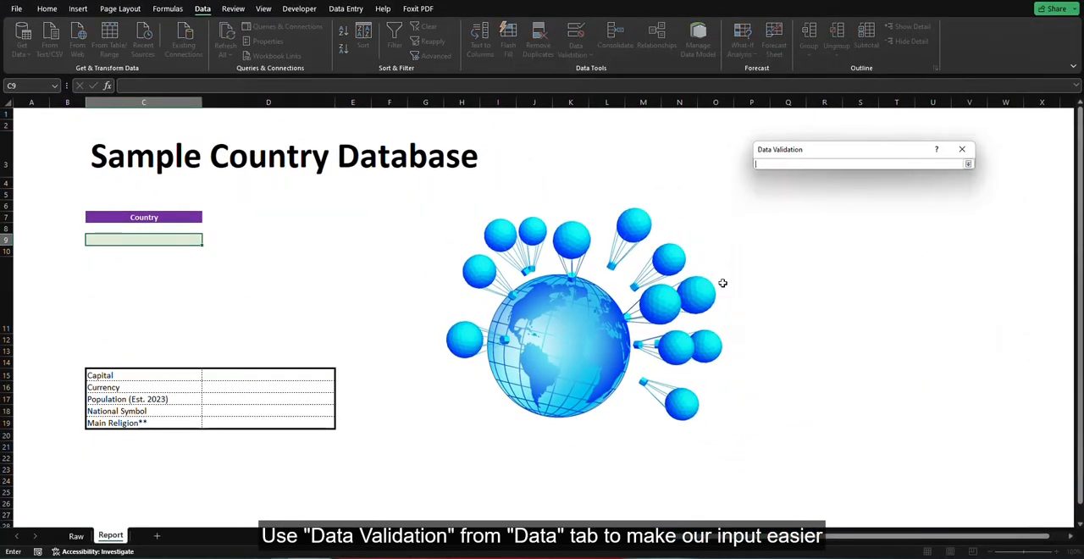
click(80, 536)
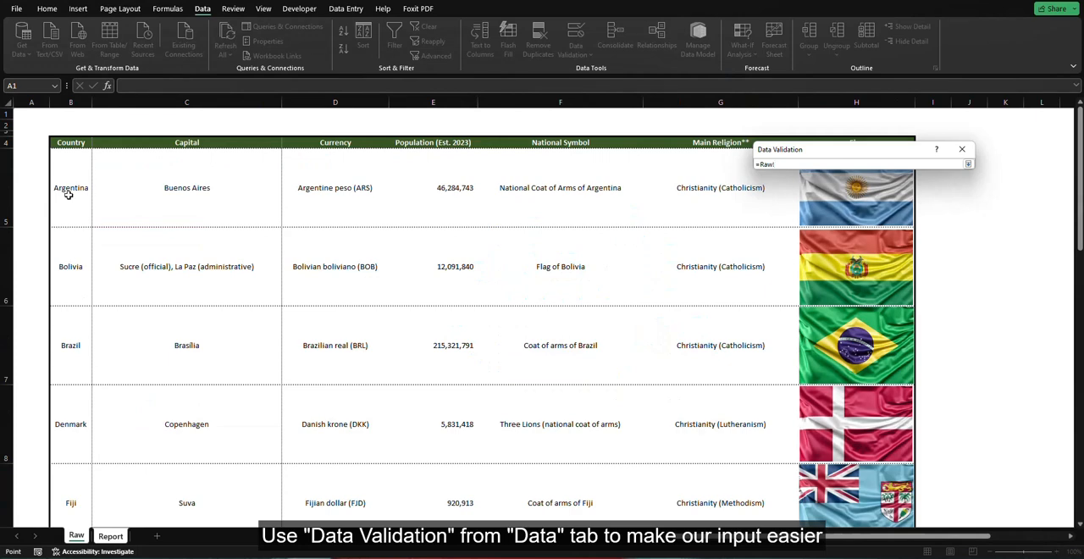
drag(69, 195, 80, 414)
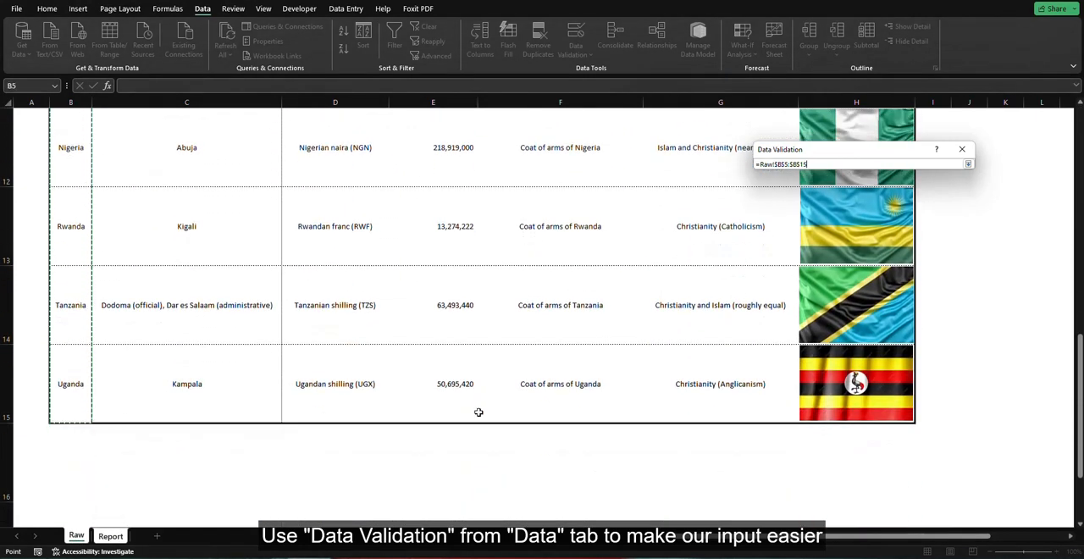
click(968, 163)
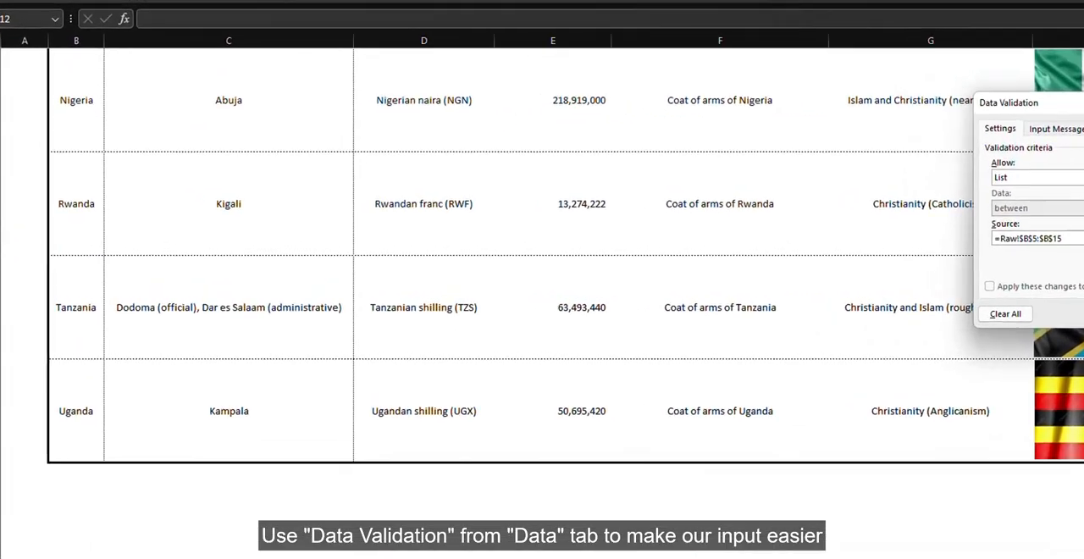
click(901, 310)
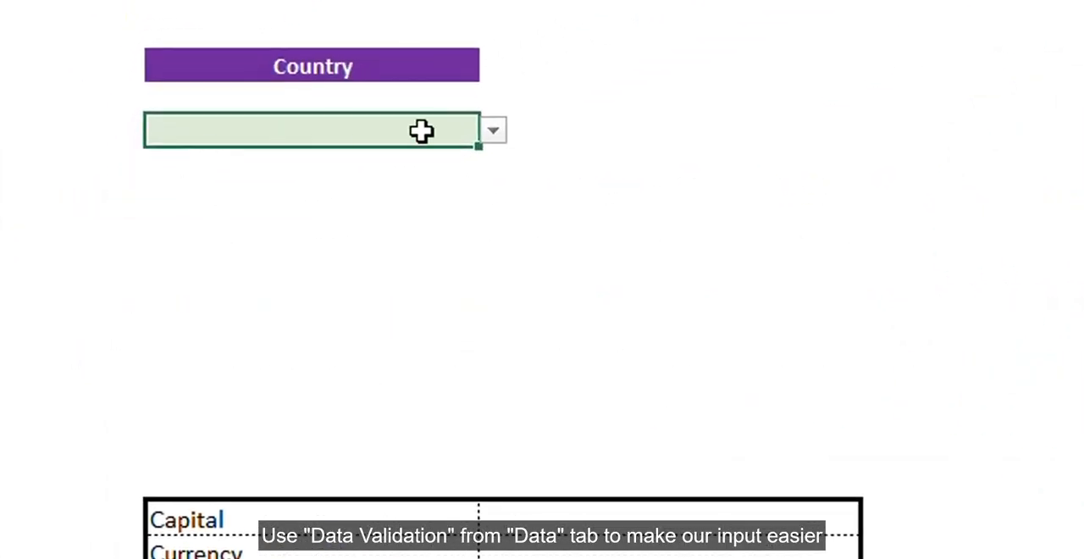
click(493, 131)
click(305, 178)
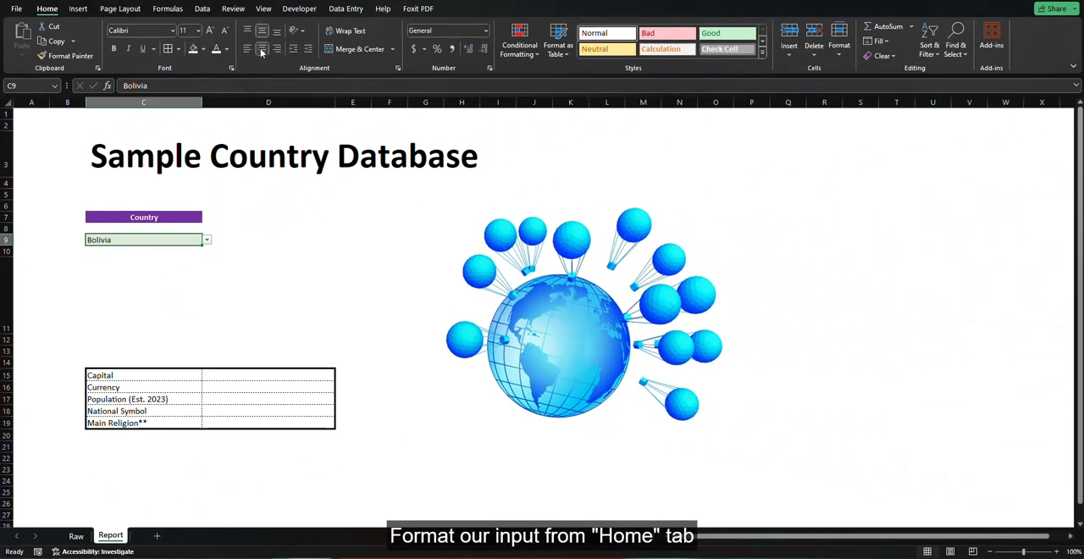
Start an XLOOKUP formula in cell C11 with the absolute reference $C$9 as the lookup value
click(158, 277)
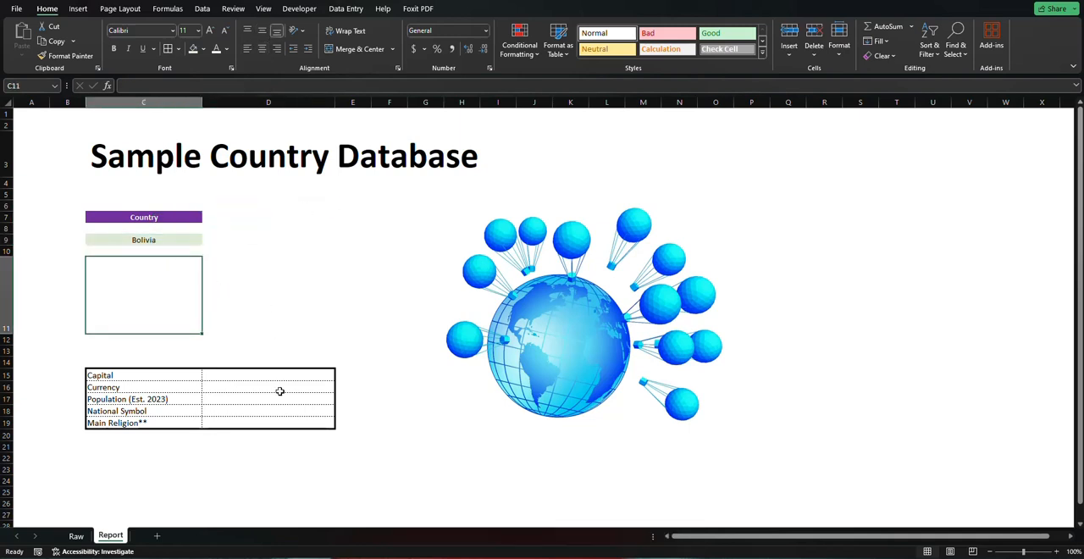
text(=xl)
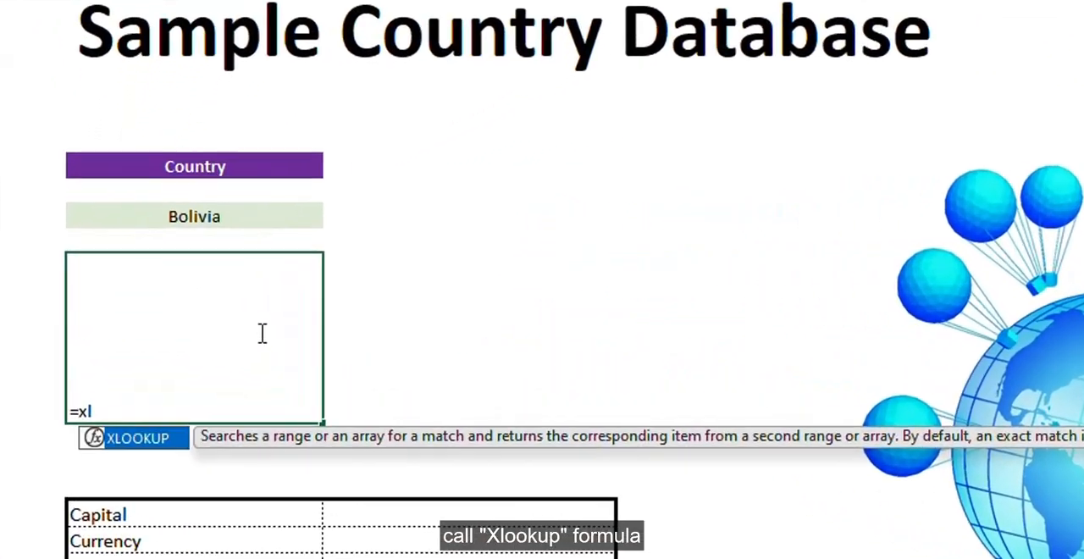
key(Tab)
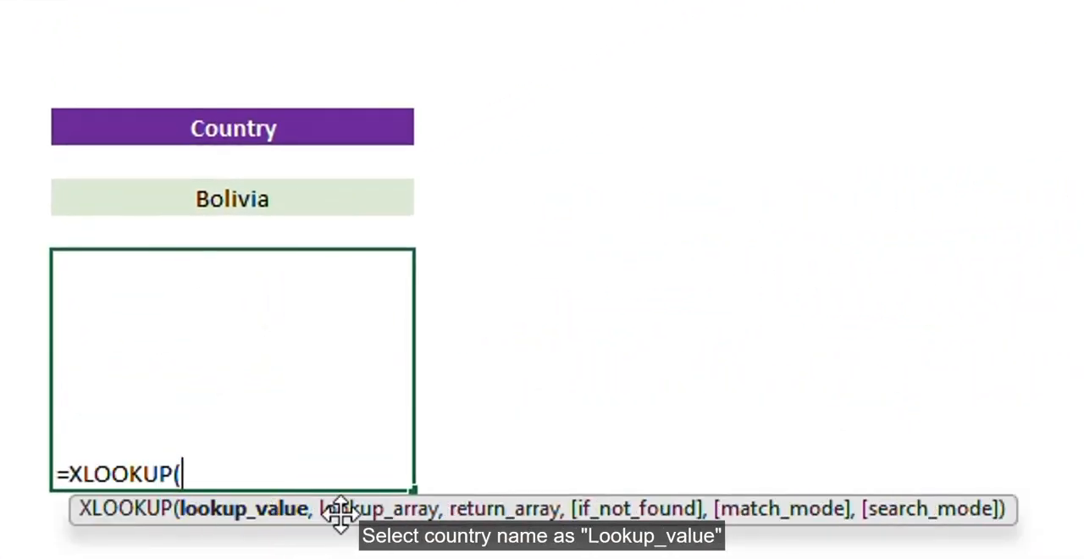
click(242, 194)
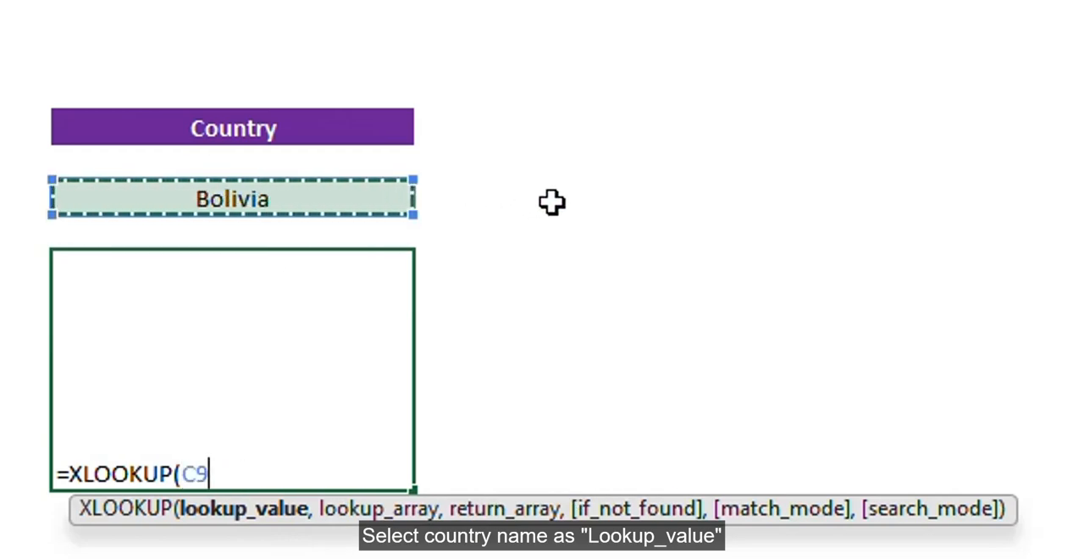
key(F4)
text(,)
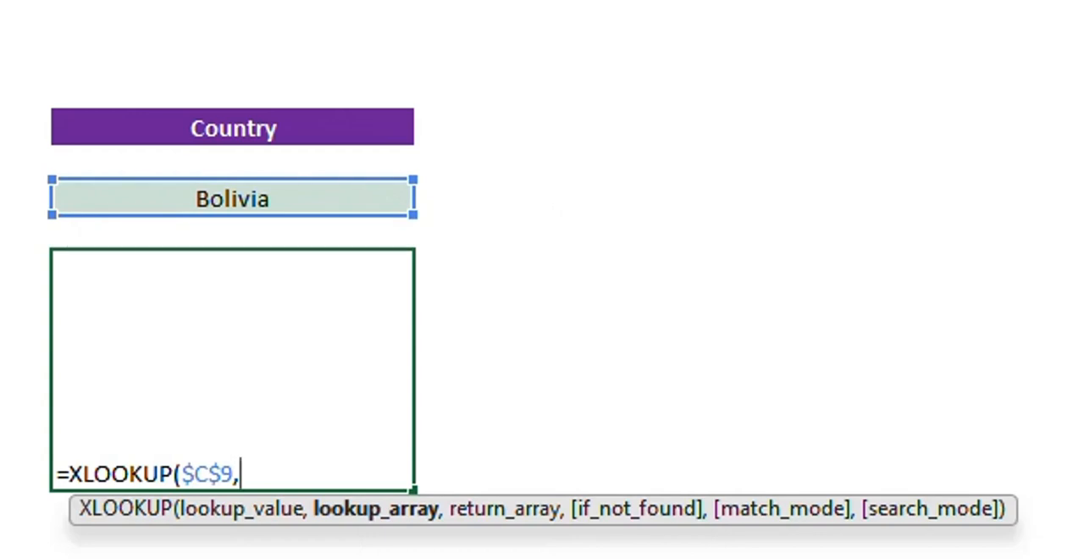
Set the XLOOKUP lookup array to the locked country range Raw!$B$5:$B$15
click(76, 534)
click(83, 380)
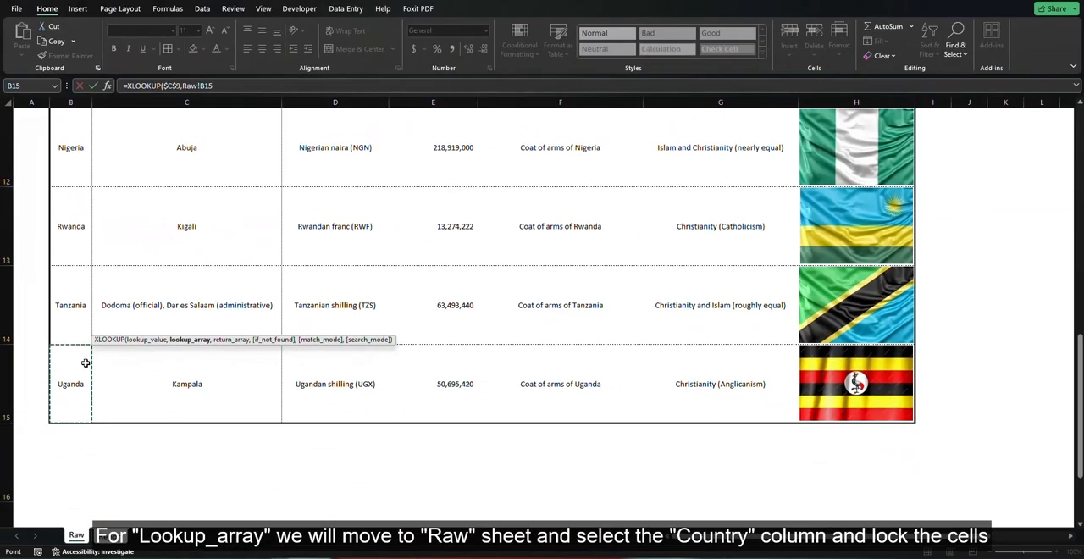
key(ctrl+shift+Up)
scroll(85, 362, down, 5)
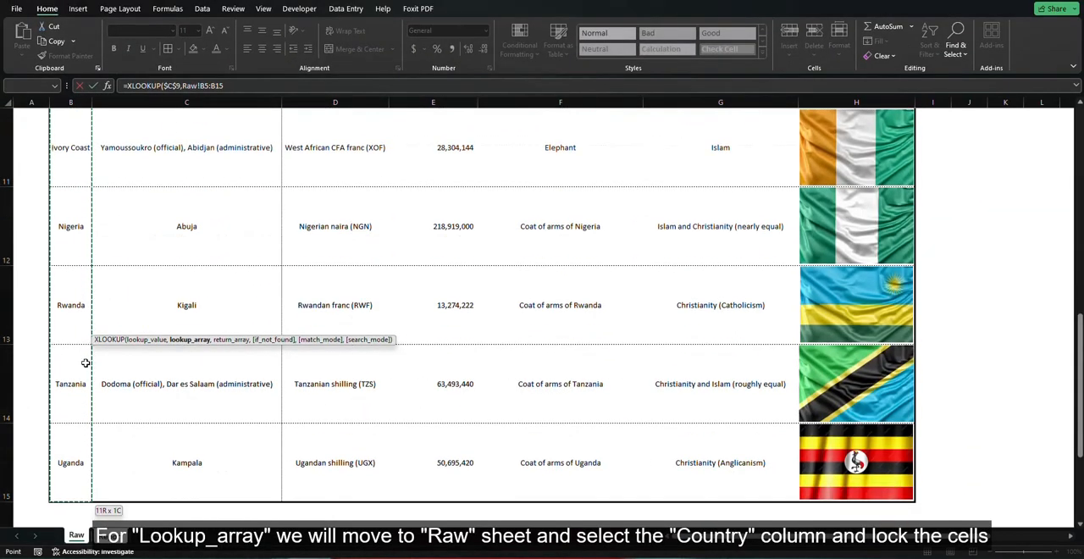
key(F4)
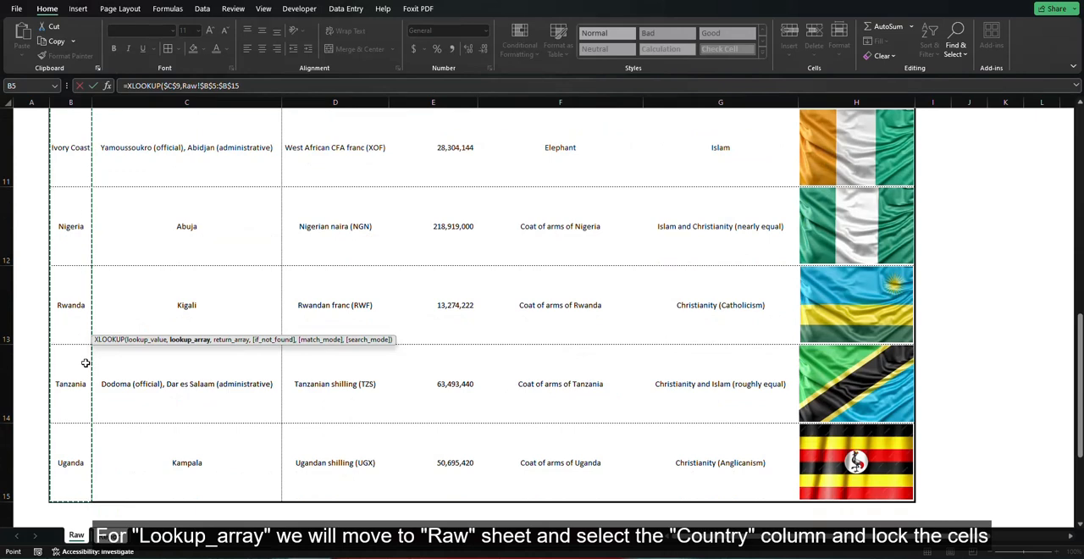
text(,)
Set the return array to the locked flag range Raw!$H$5:$H$15 and complete the XLOOKUP formula
click(939, 241)
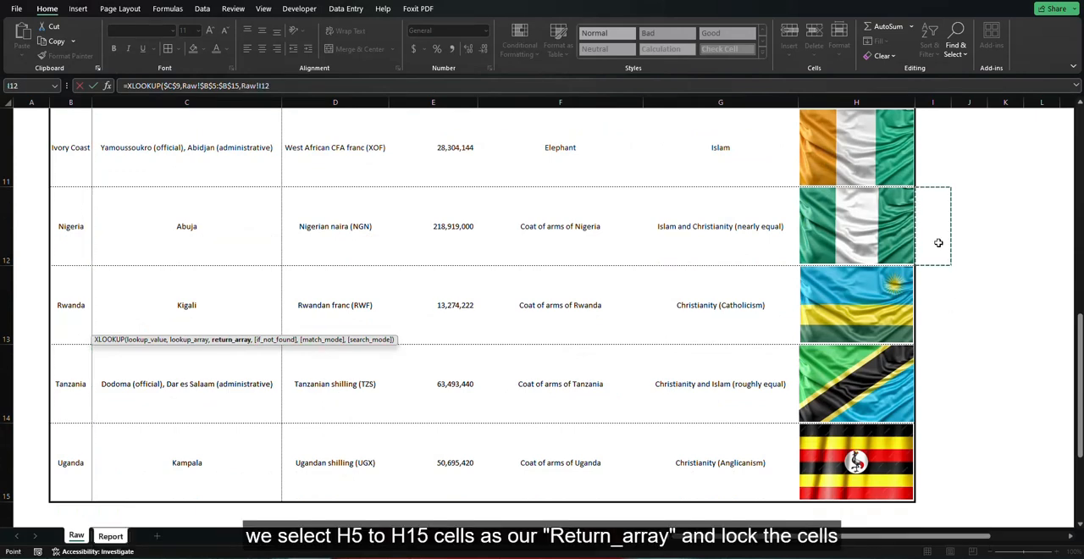
key(Up)
key(Up)
key(Up)
key(Left)
key(Up)
key(Up)
key(Up)
key(Up)
key(Up)
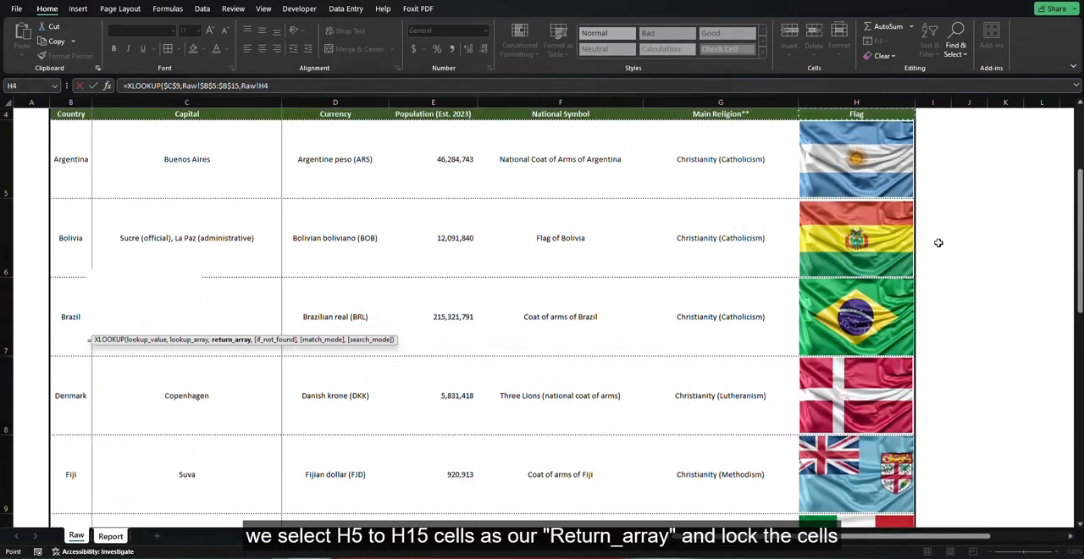
key(Down)
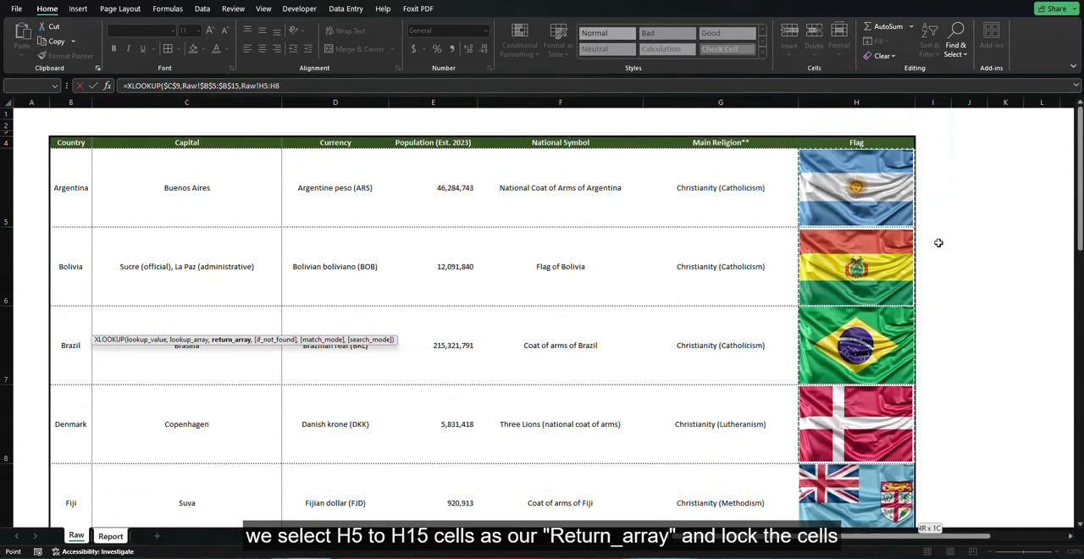
key(ctrl+shift+Down)
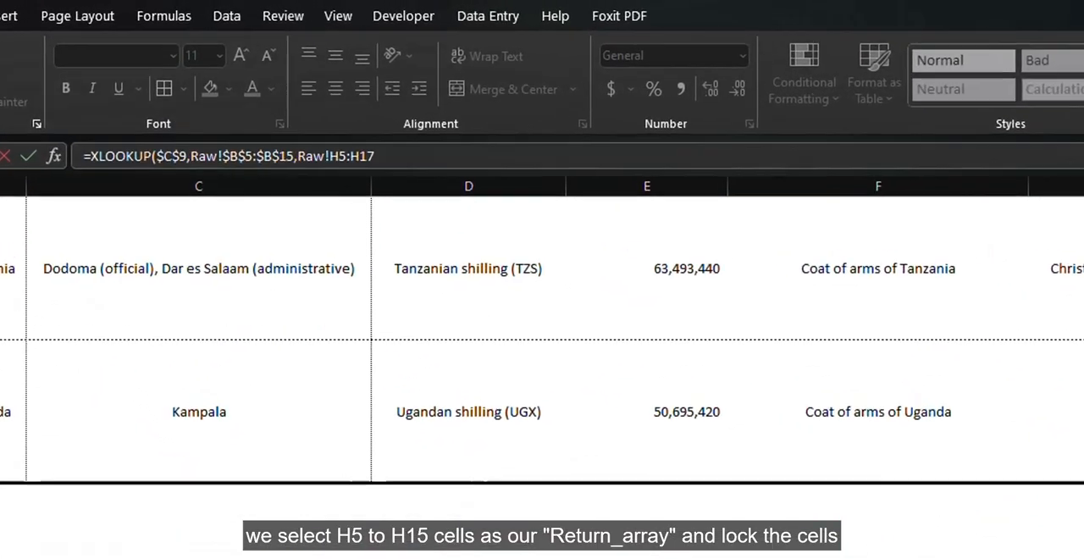
key(shift+Up)
key(shift+Up)
key(shift+Up)
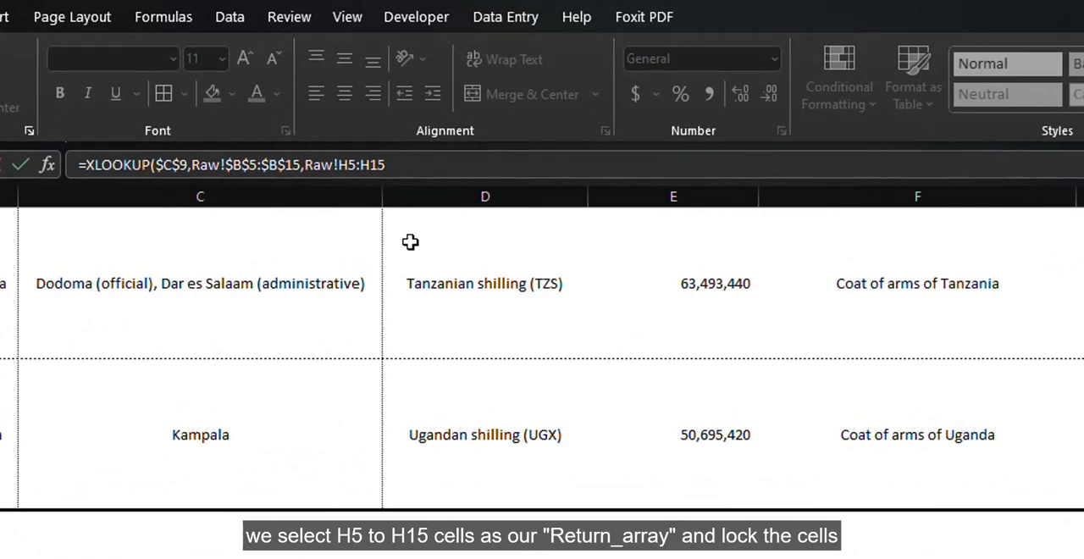
key(F4)
text())
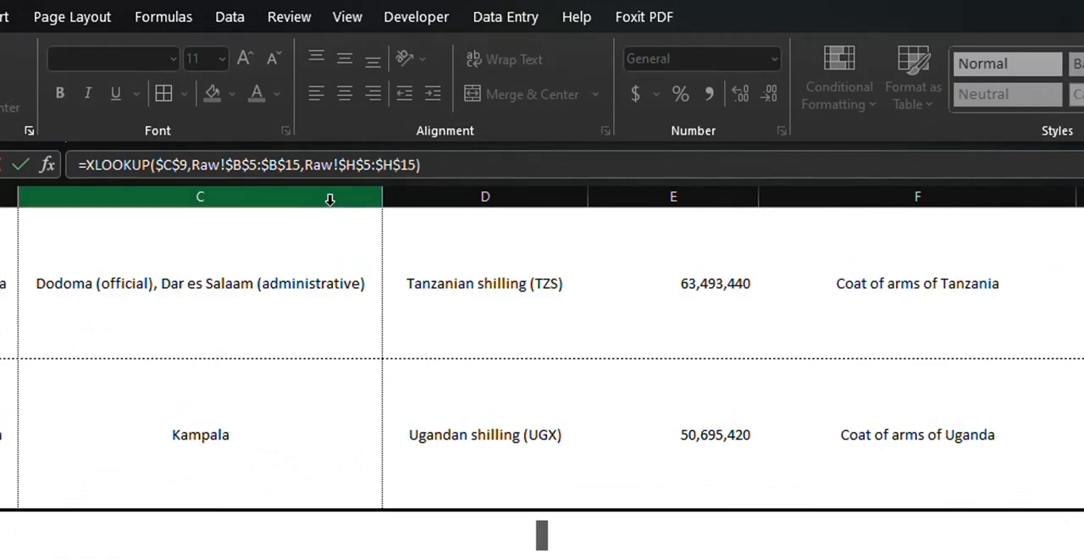
key(Return)
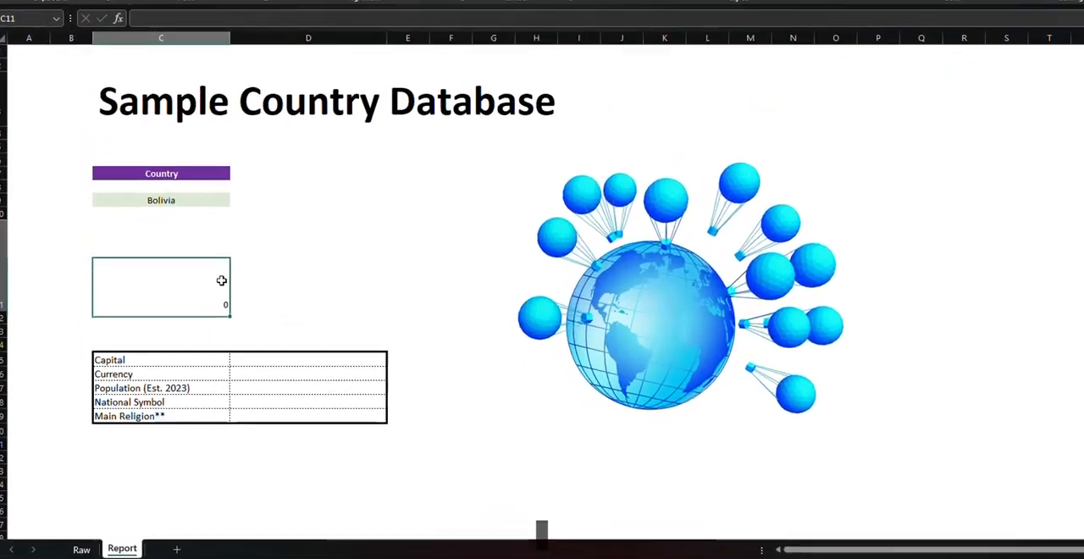
Copy the Tanzania flag picture from the Raw sheet and paste it at cell D11 of the Report sheet
key(ctrl+Page_Up)
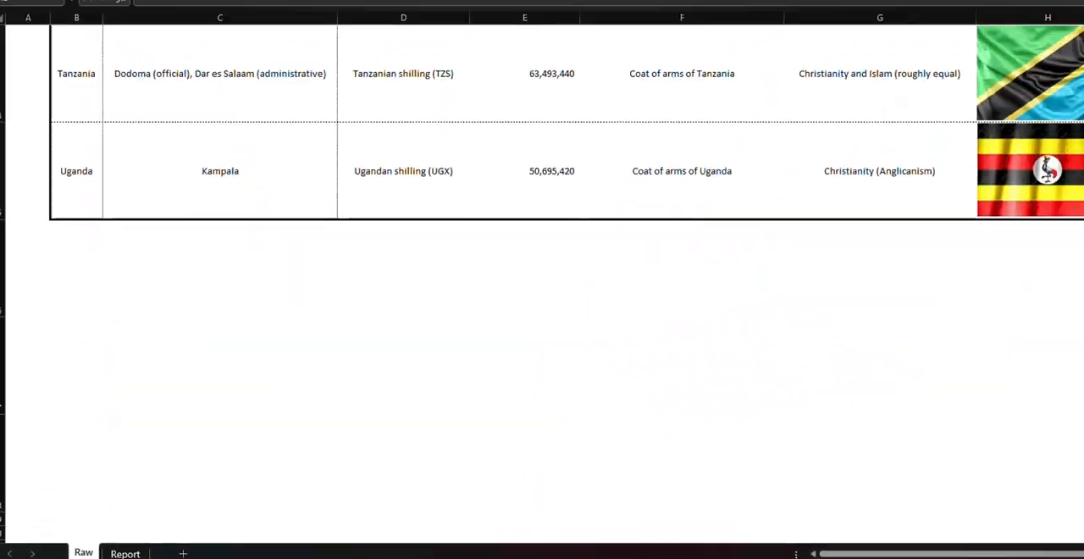
click(1058, 100)
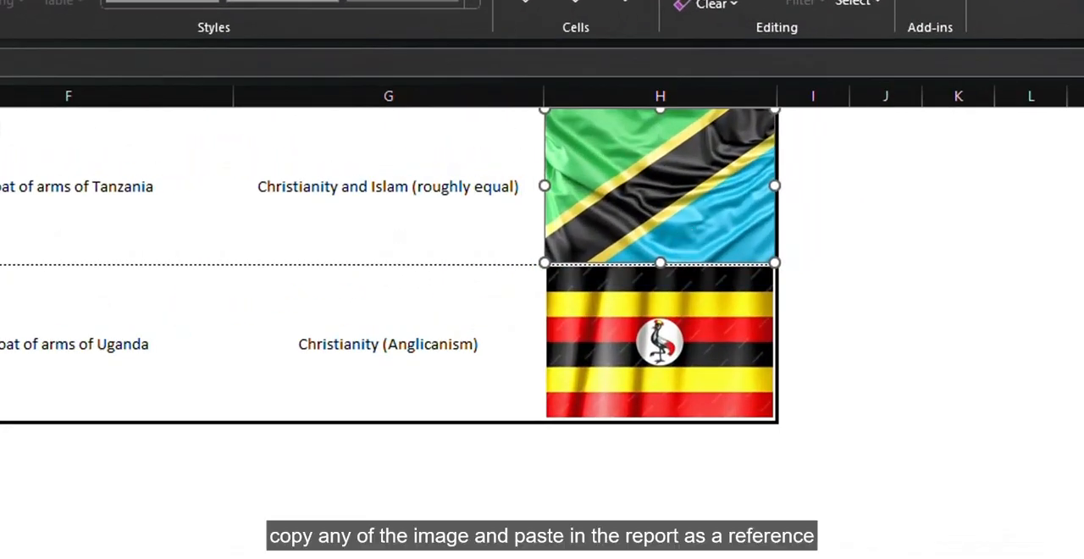
key(ctrl+c)
key(ctrl+Page_Down)
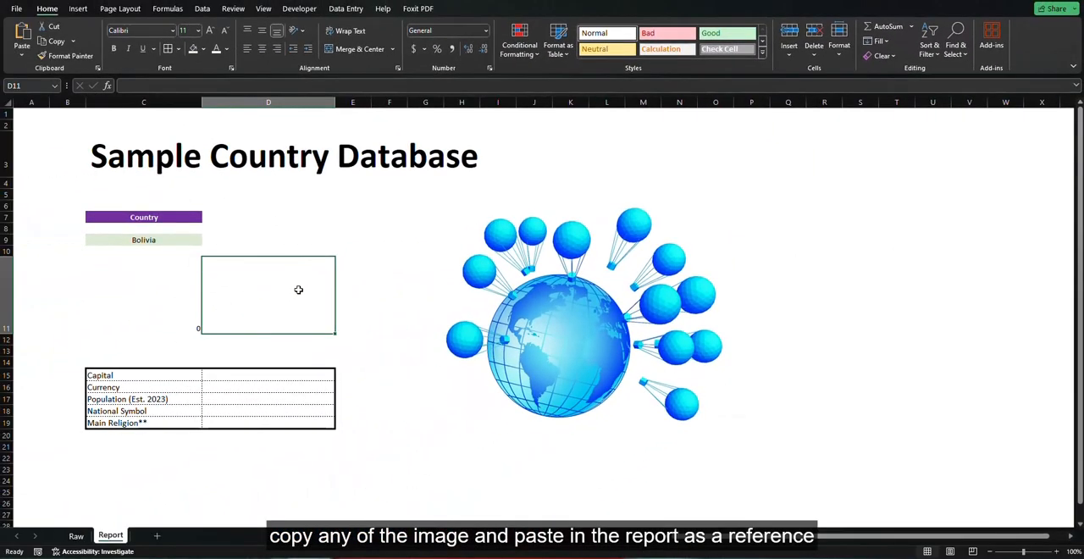
key(ctrl+v)
Copy the full text of the XLOOKUP formula in cell C11, leaving the cell itself unedited
click(162, 300)
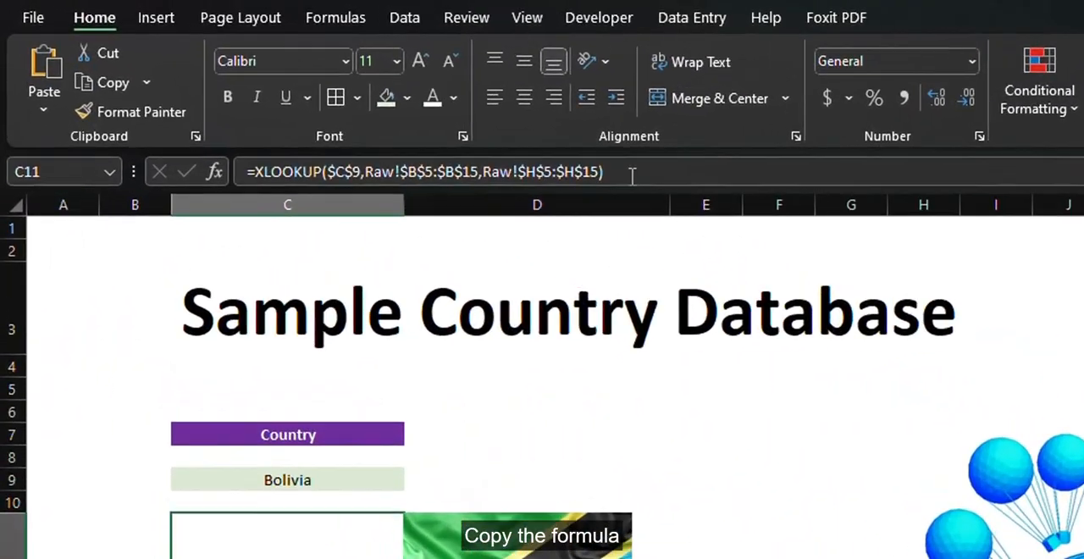
drag(631, 174, 246, 172)
key(ctrl+c)
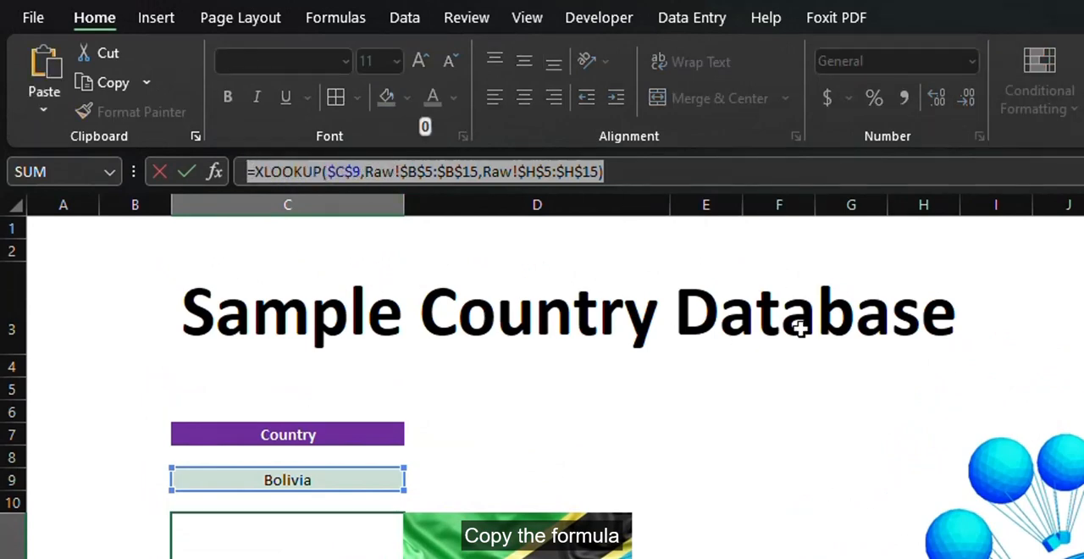
click(1079, 314)
key(Escape)
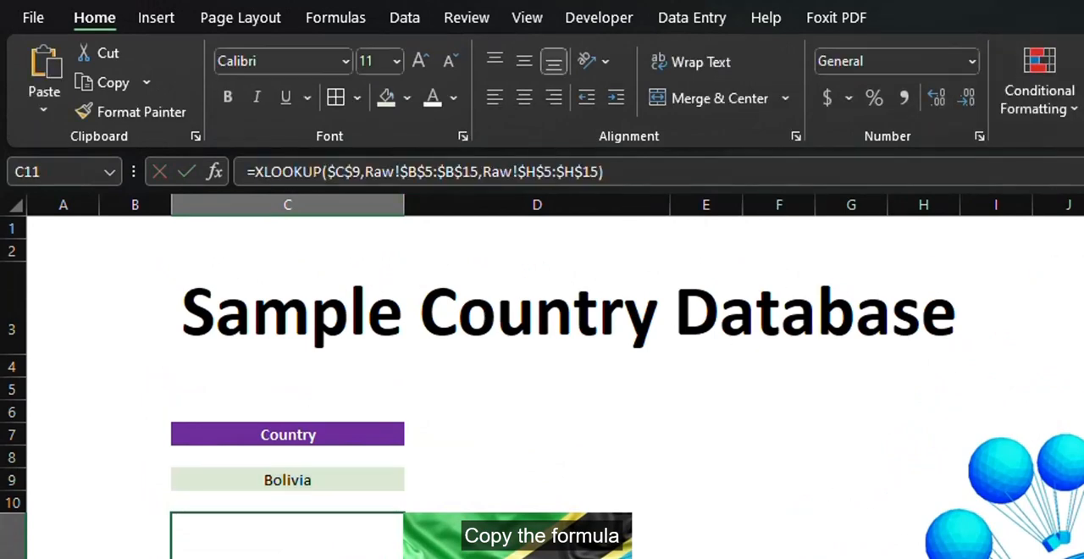
click(800, 491)
drag(684, 167, 199, 166)
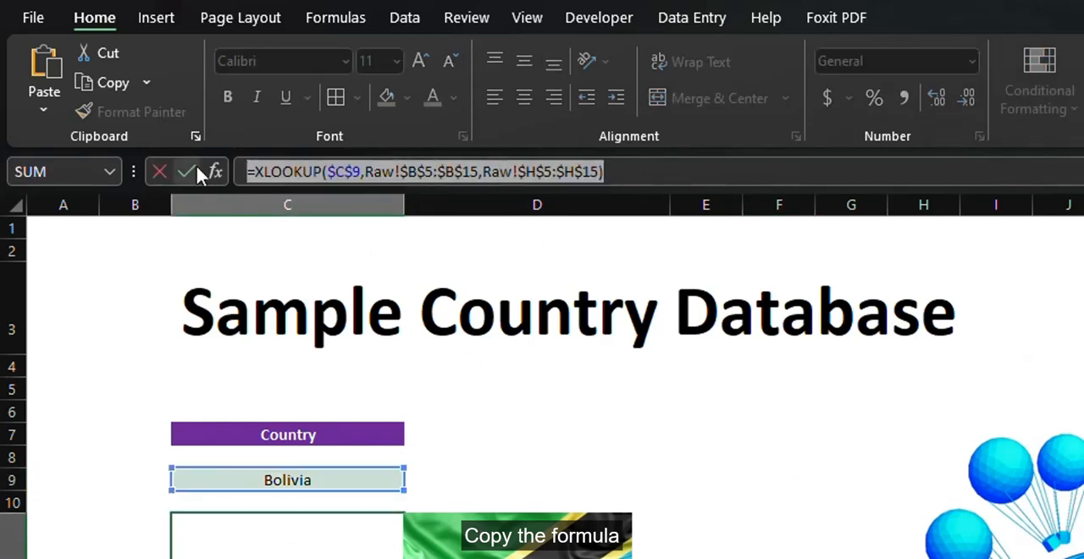
key(ctrl+c)
key(Escape)
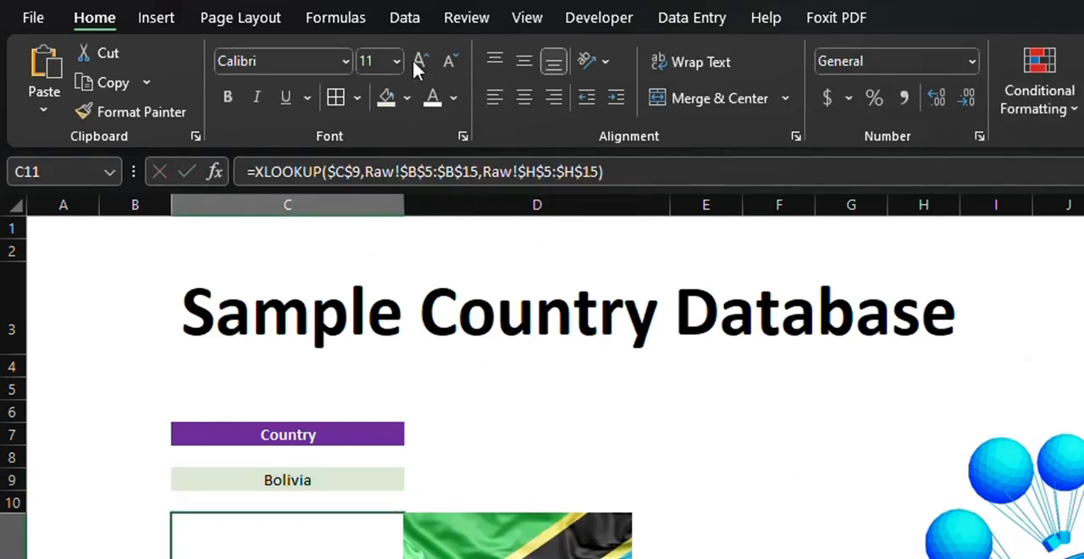
Define a workbook-scoped name Database that refers to the copied XLOOKUP formula
click(332, 18)
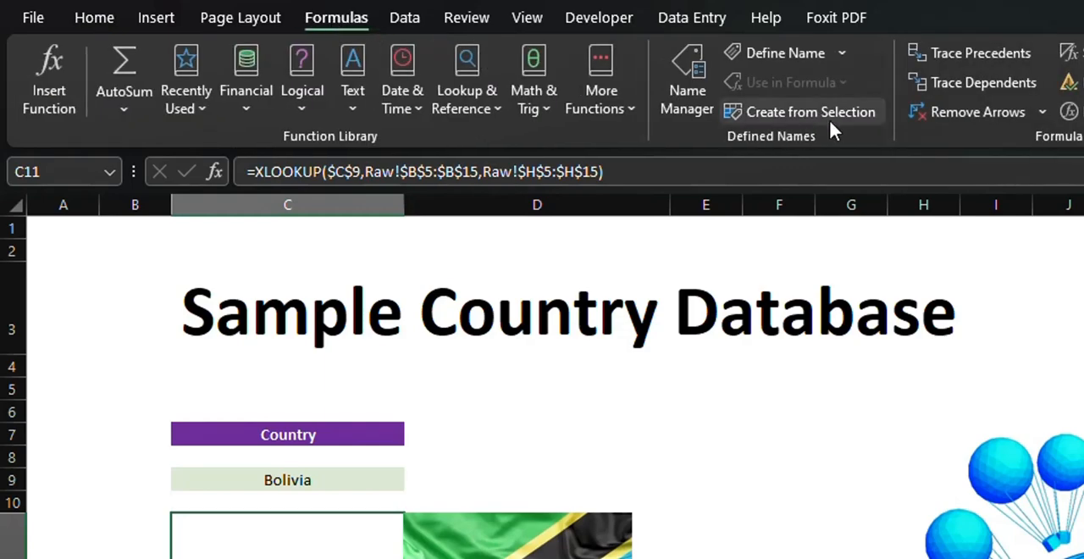
click(808, 52)
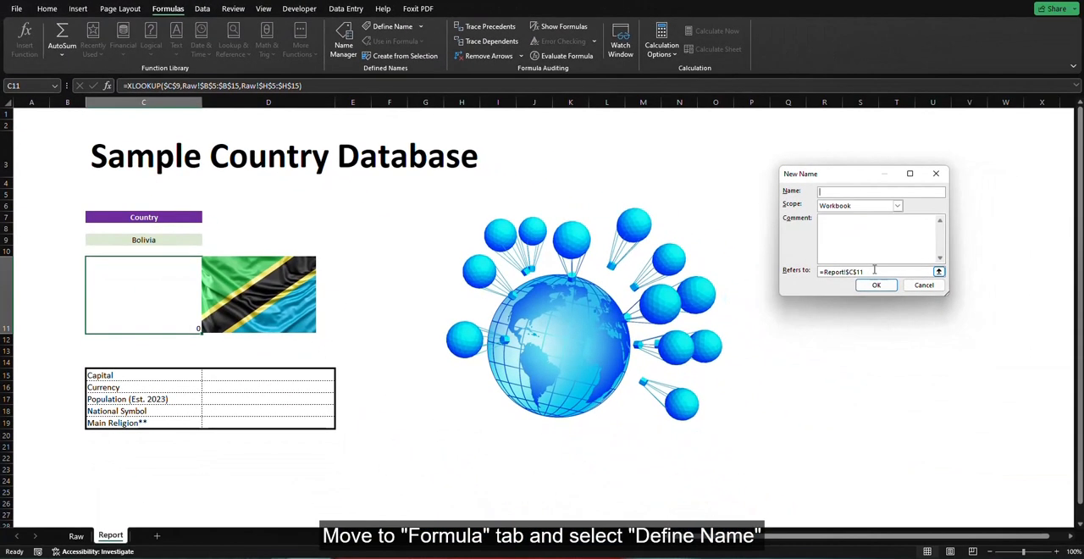
drag(874, 269, 789, 267)
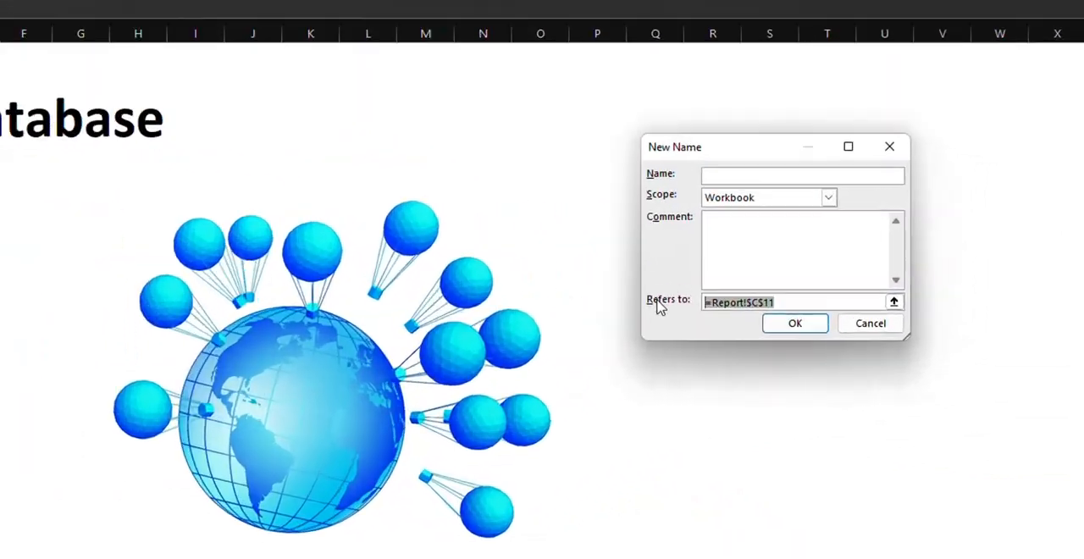
key(ctrl+v)
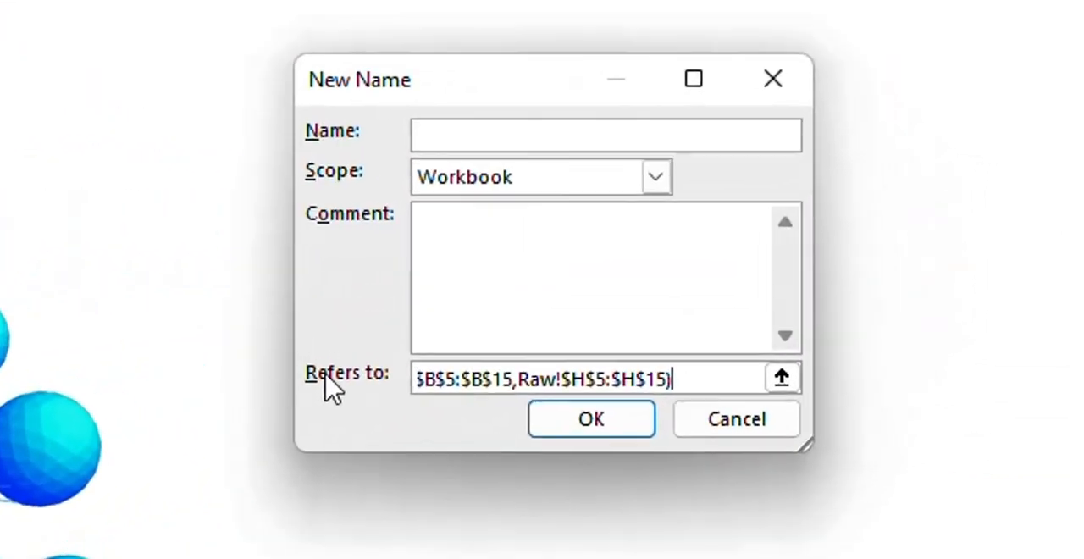
click(486, 135)
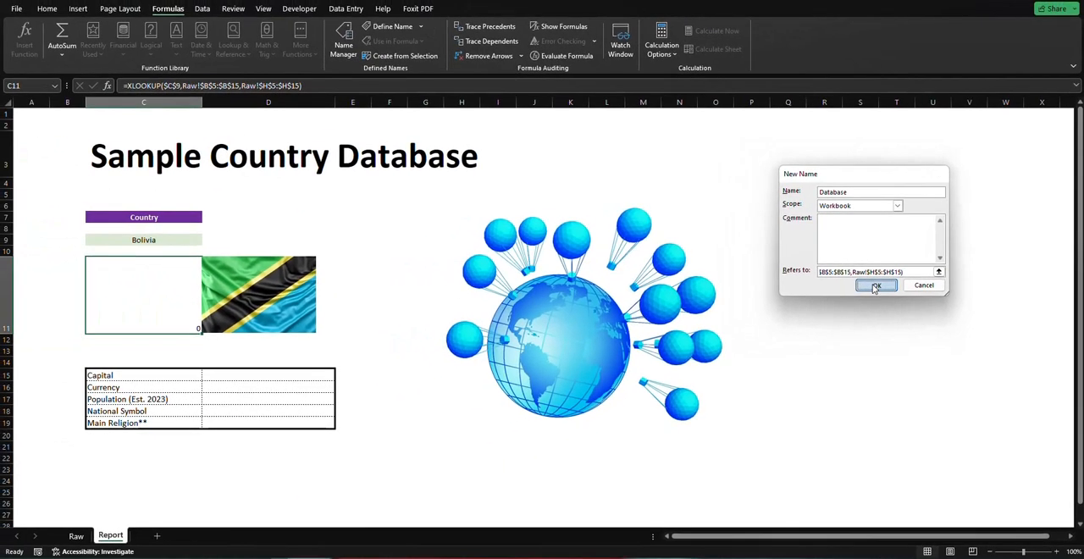
click(591, 419)
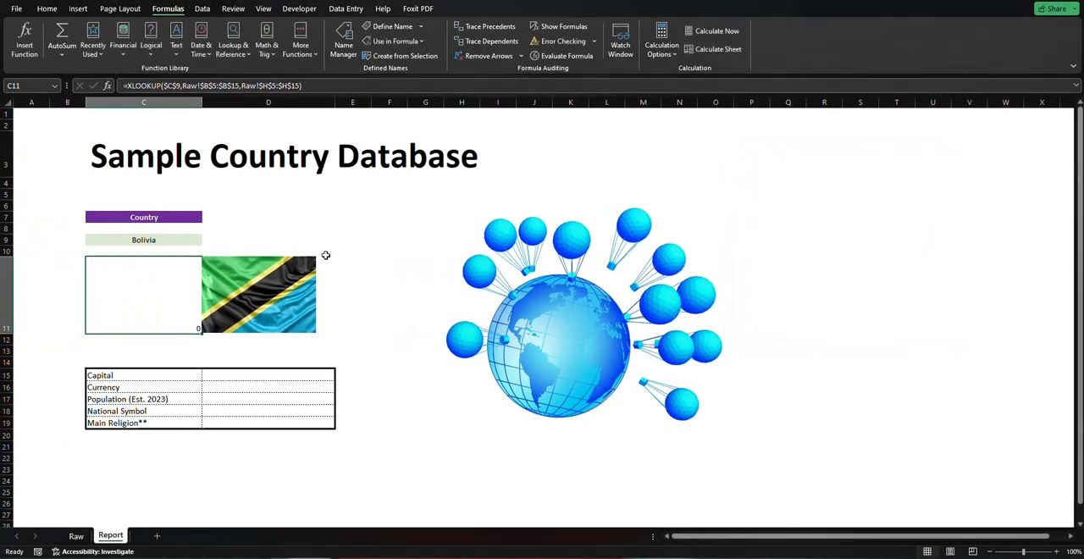
Link the pasted flag picture to the formula =Database and move it over cell C11 on the Report sheet
click(372, 233)
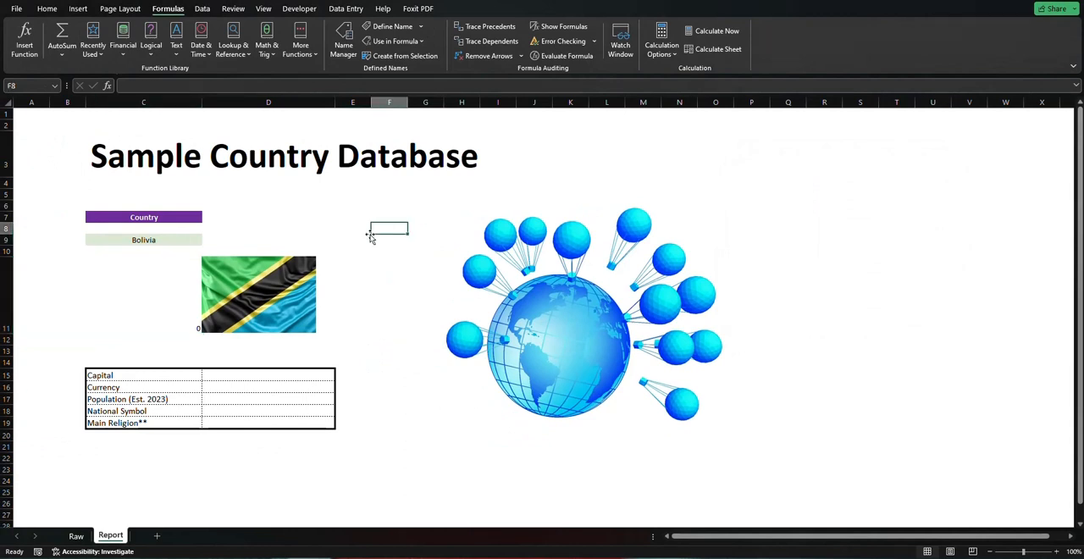
click(275, 305)
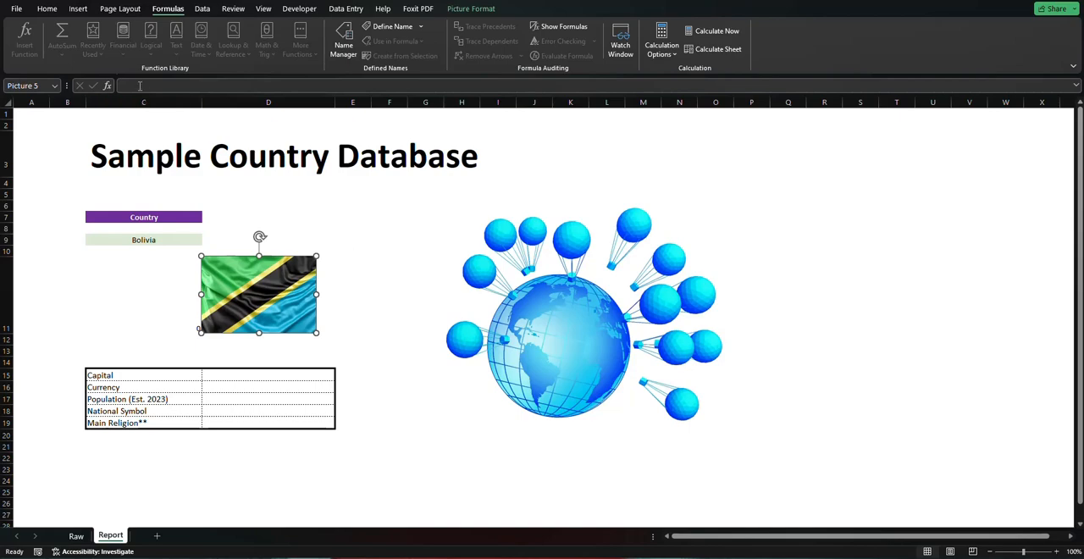
text(=)
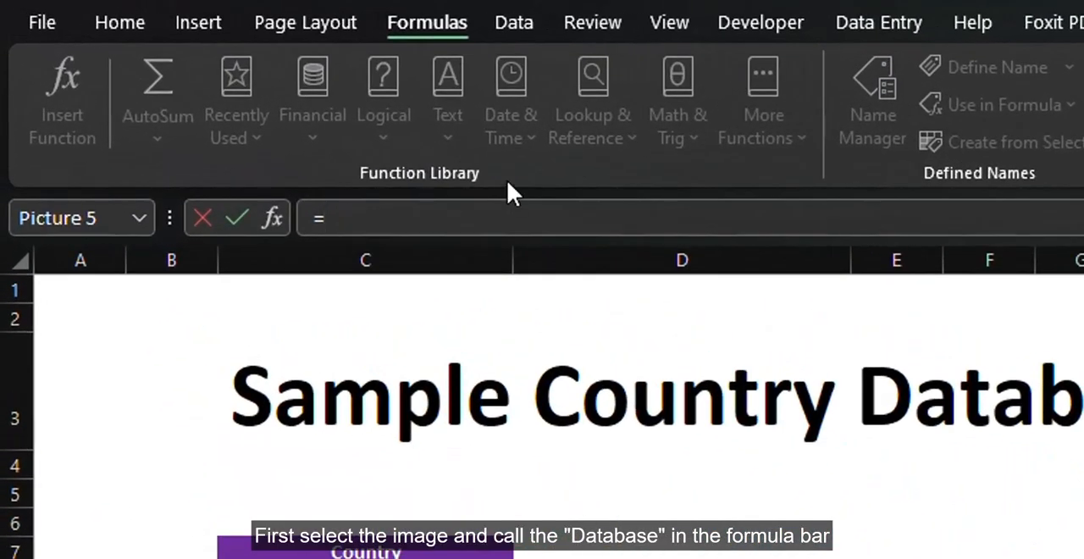
text(da)
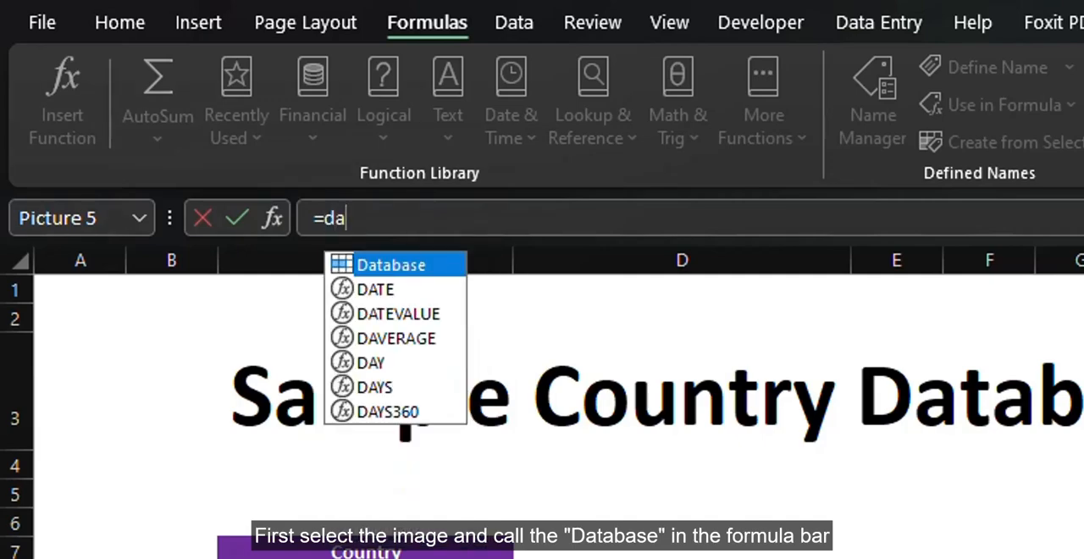
key(Tab)
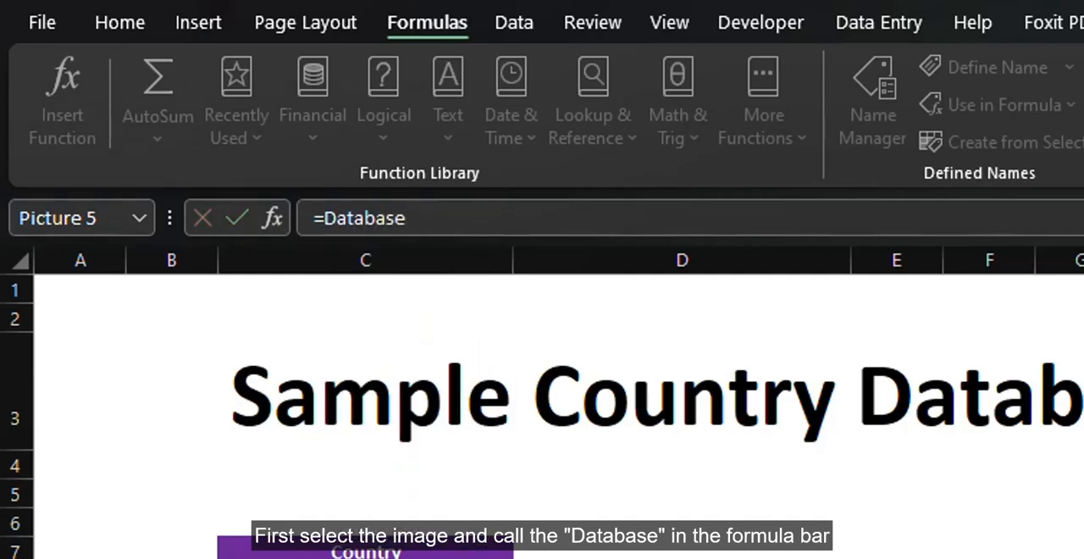
key(Return)
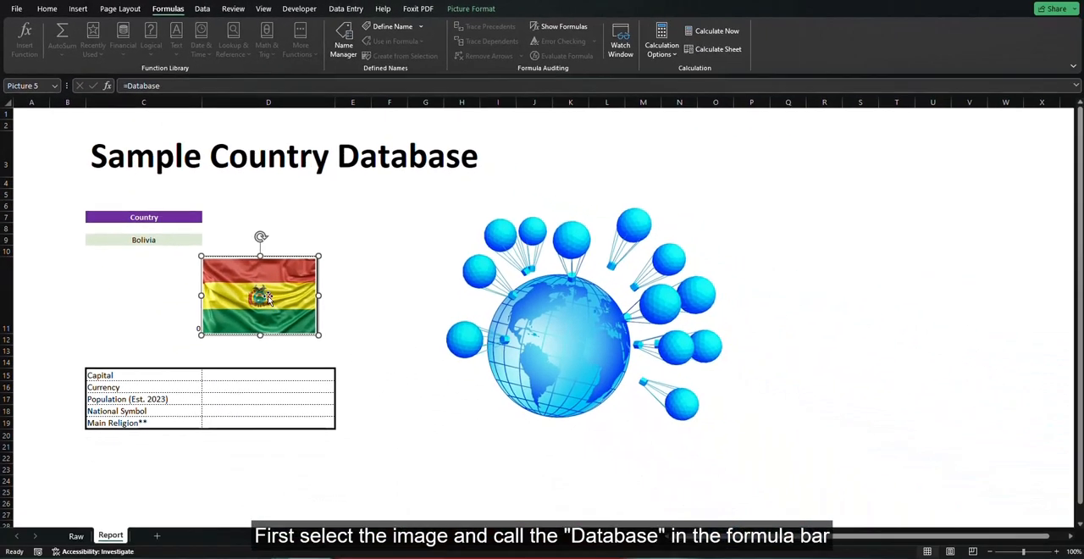
drag(269, 298, 154, 295)
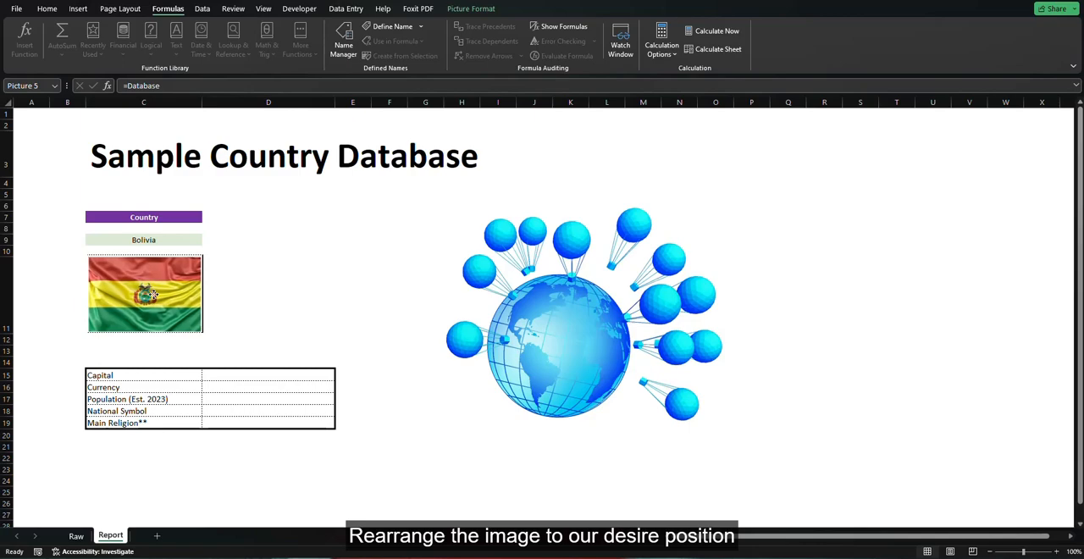
click(304, 290)
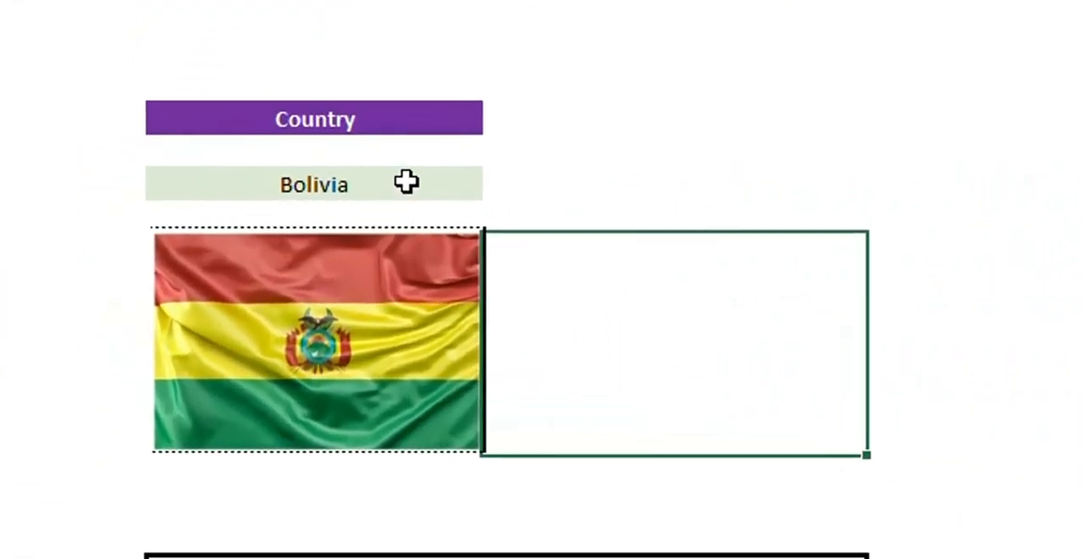
Test the linked flag by choosing Denmark in the C9 country drop-down, followed by Tanzania
click(407, 182)
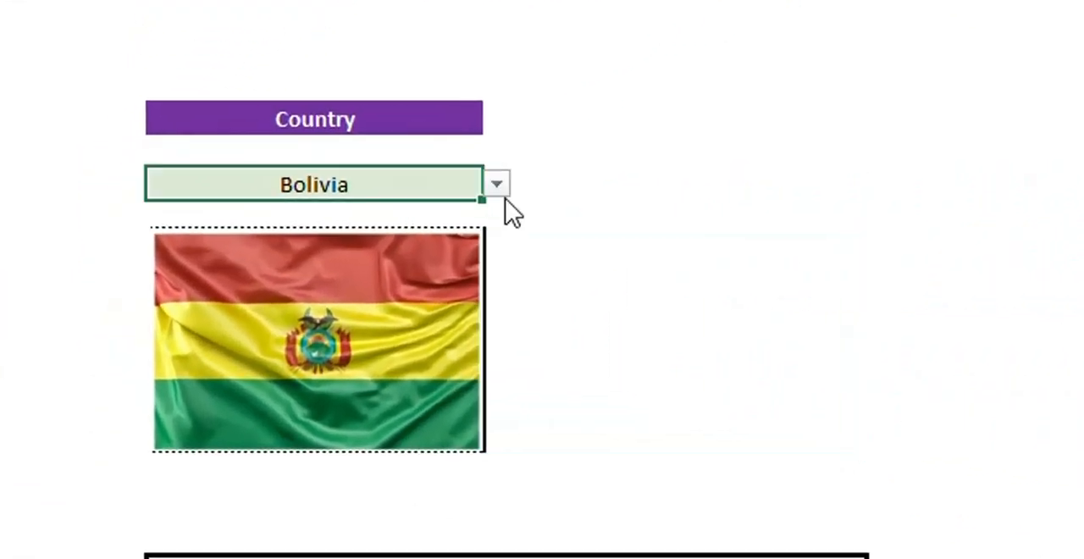
click(496, 183)
click(310, 258)
click(497, 184)
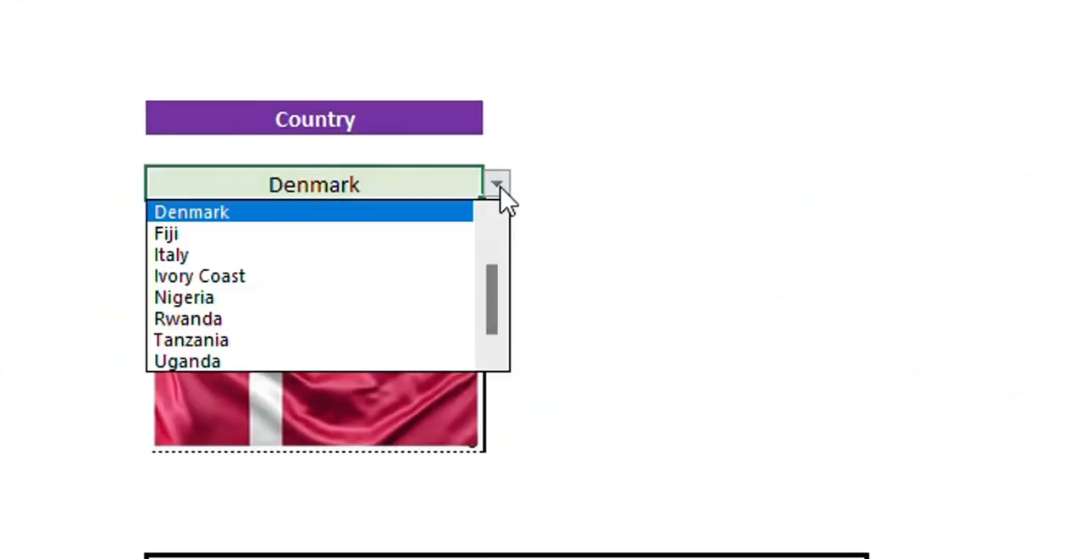
click(240, 340)
click(733, 283)
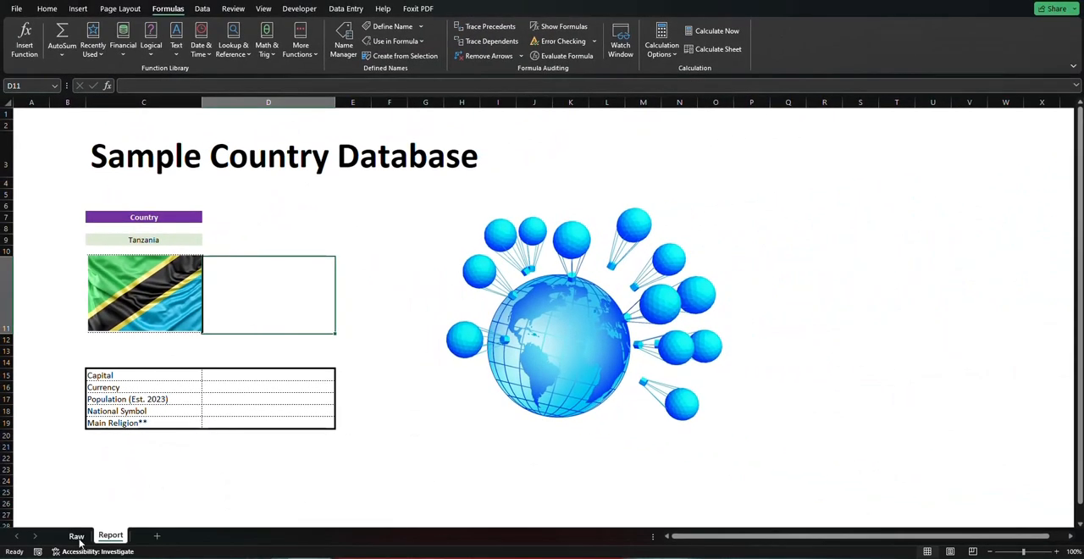
click(76, 535)
click(980, 225)
drag(1079, 455, 1080, 178)
click(110, 536)
Start an XLOOKUP formula in the Capital row's cell D15 with the locked country cell $C$9 as lookup value
click(253, 376)
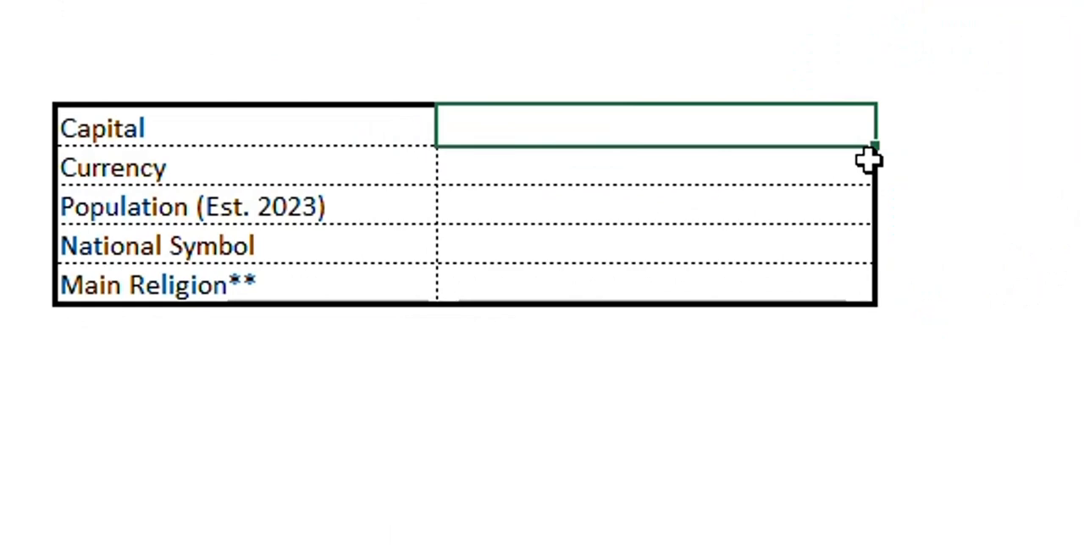
text(xl)
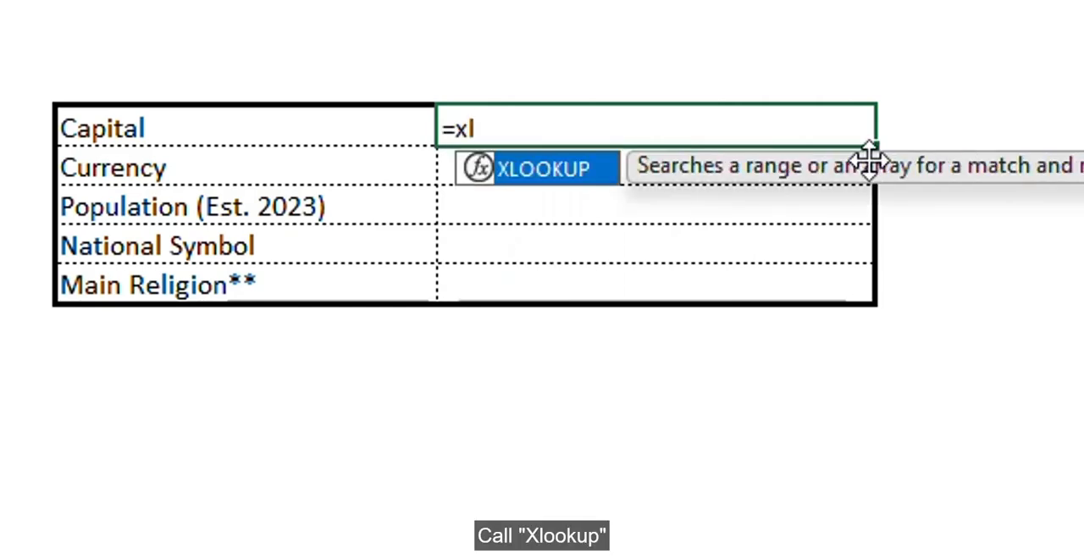
key(Tab)
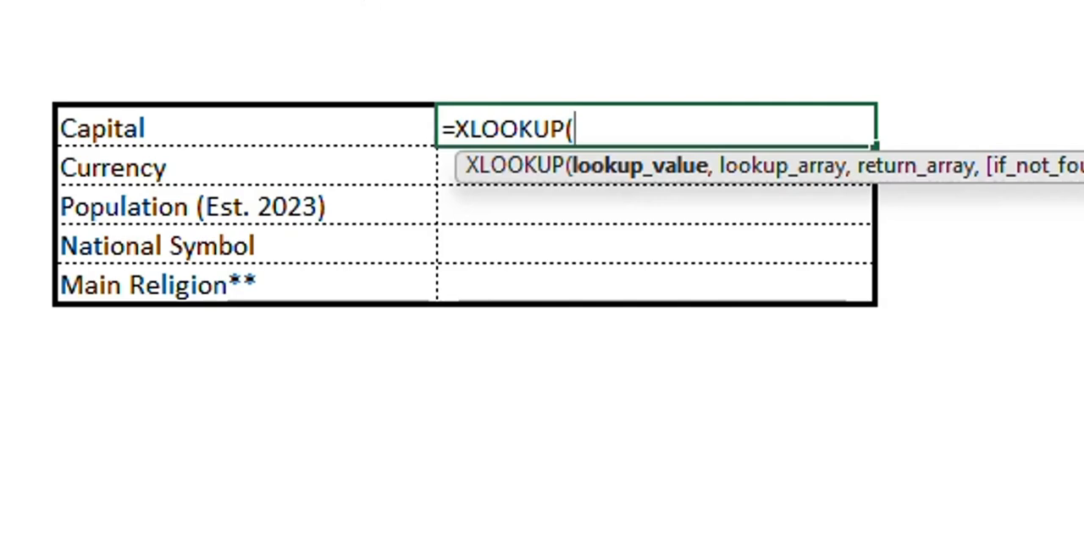
click(341, 46)
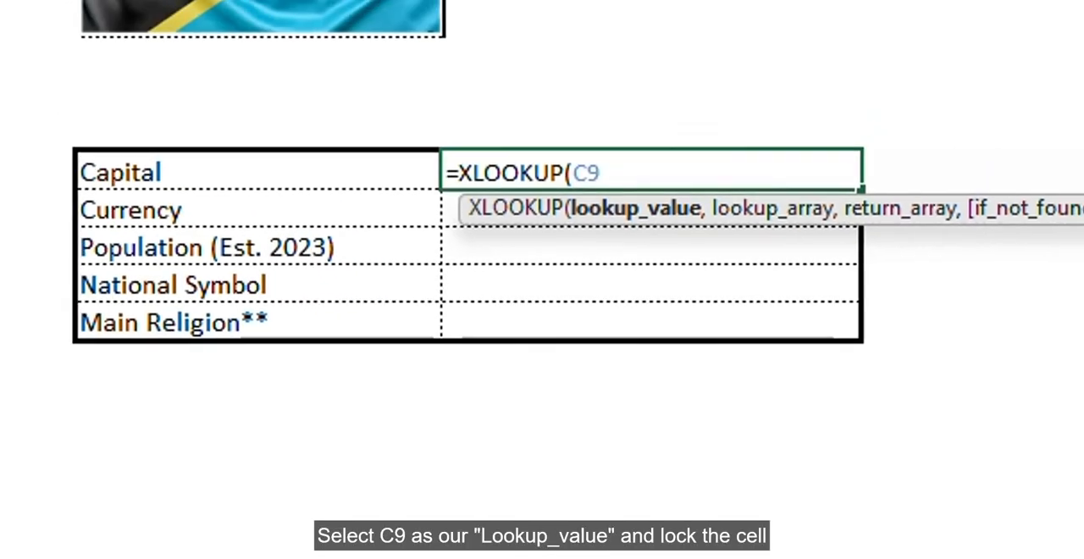
key(F4)
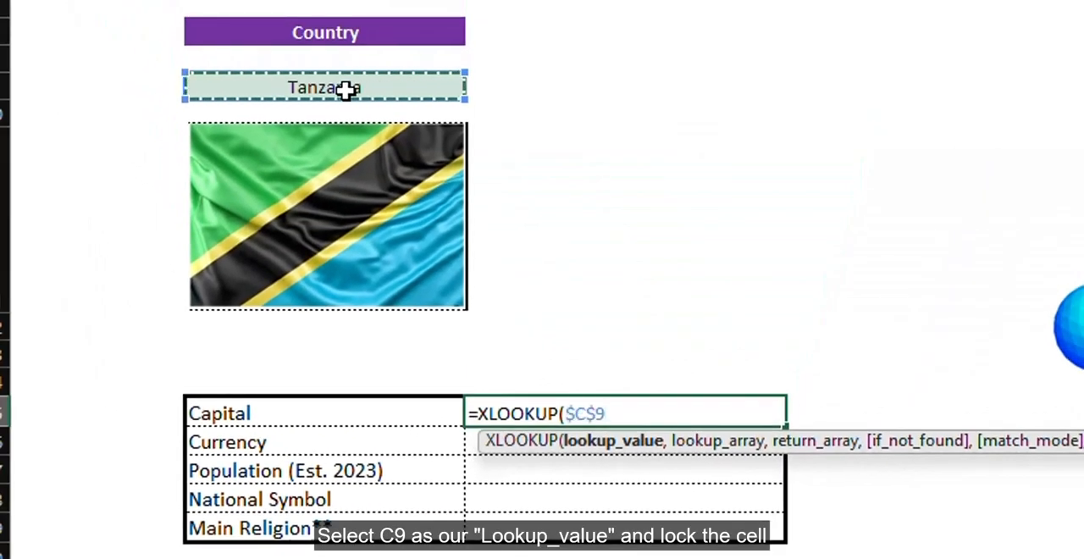
text(,)
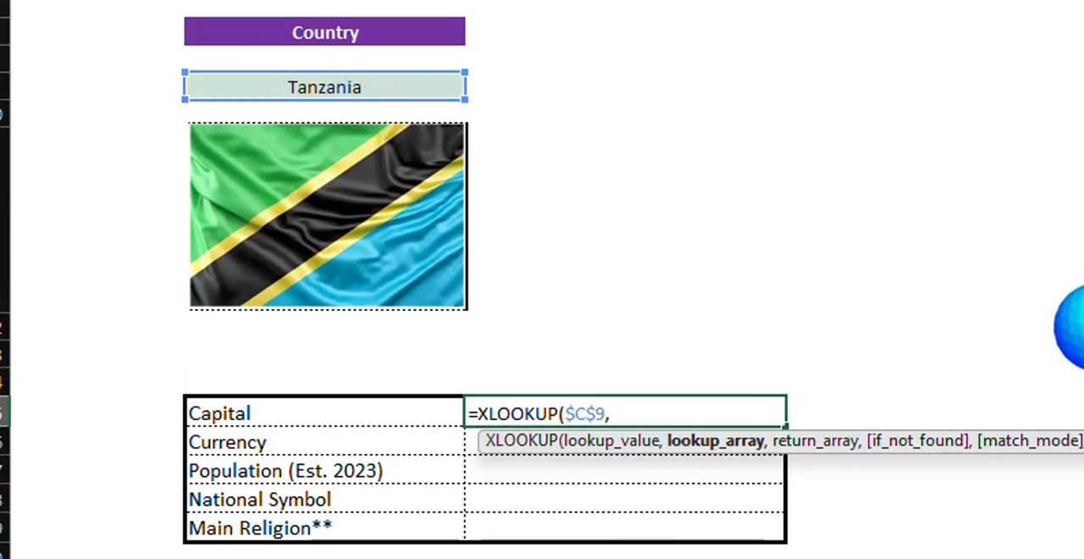
Set the lookup array of the D15 formula to the locked country range Raw!$B$5:$B$15
click(76, 535)
click(151, 453)
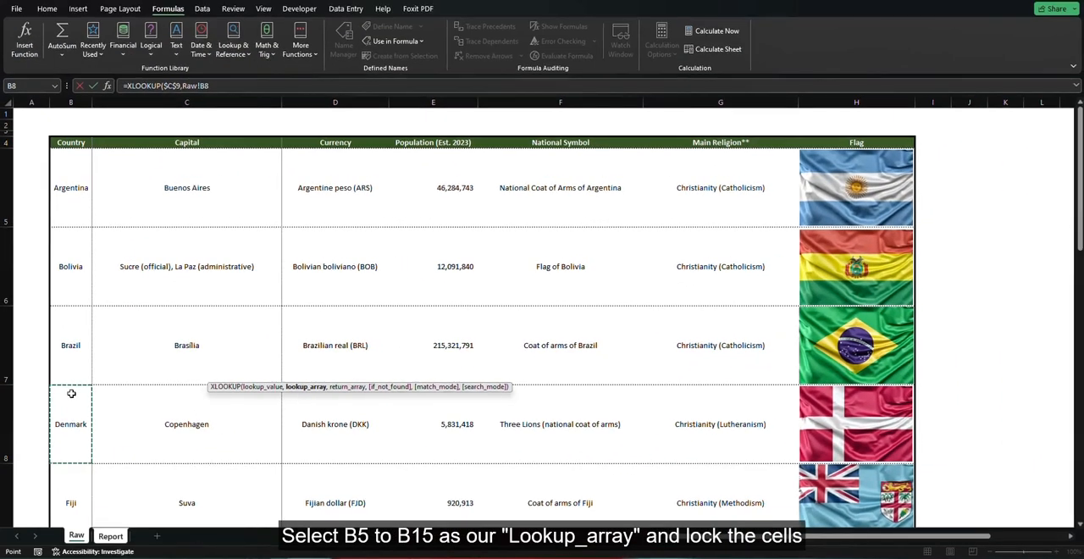
key(ctrl+Up)
key(Down)
key(ctrl+shift+Down)
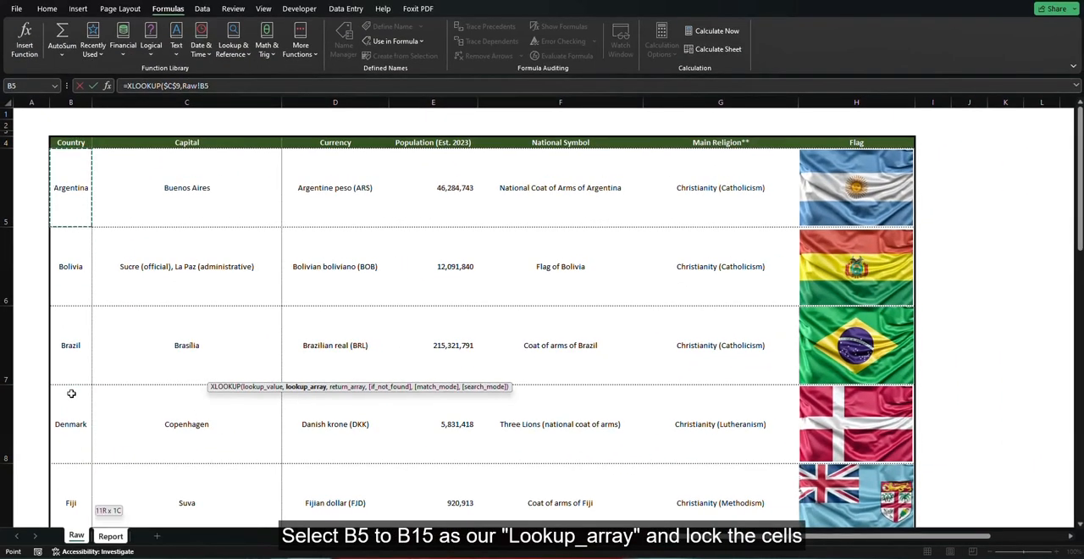
scroll(71, 393, down, 1)
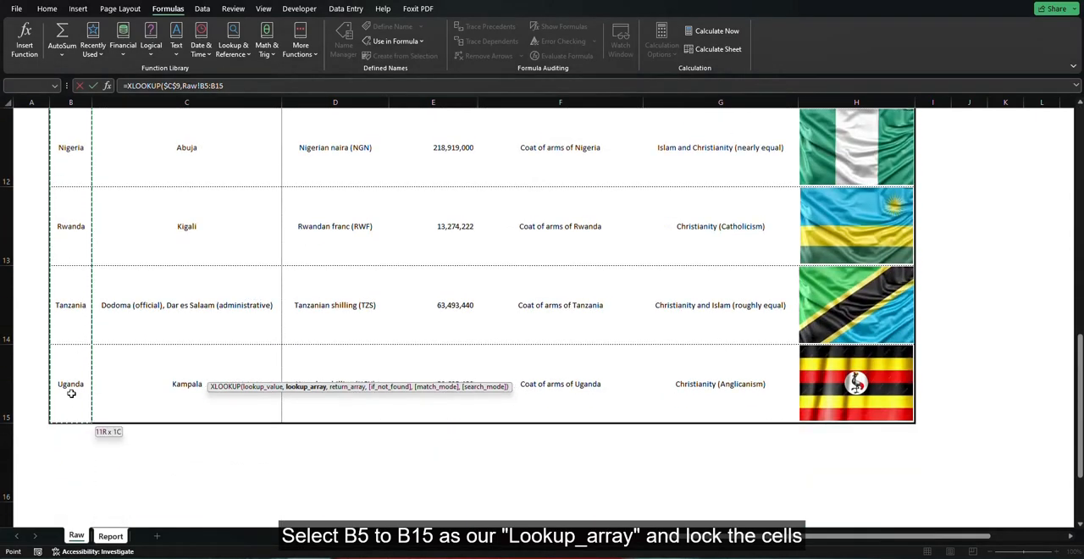
key(F4)
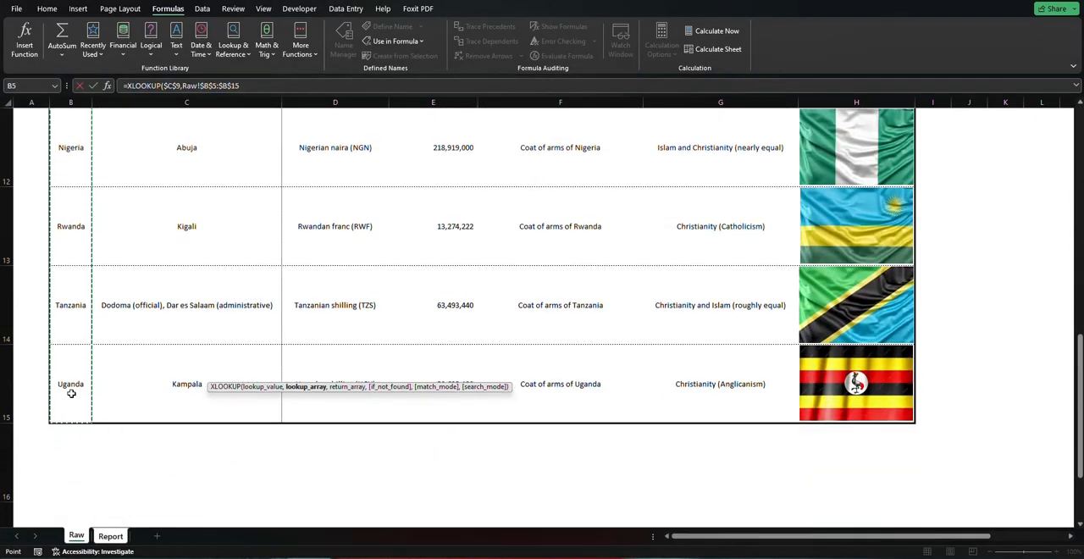
text(,)
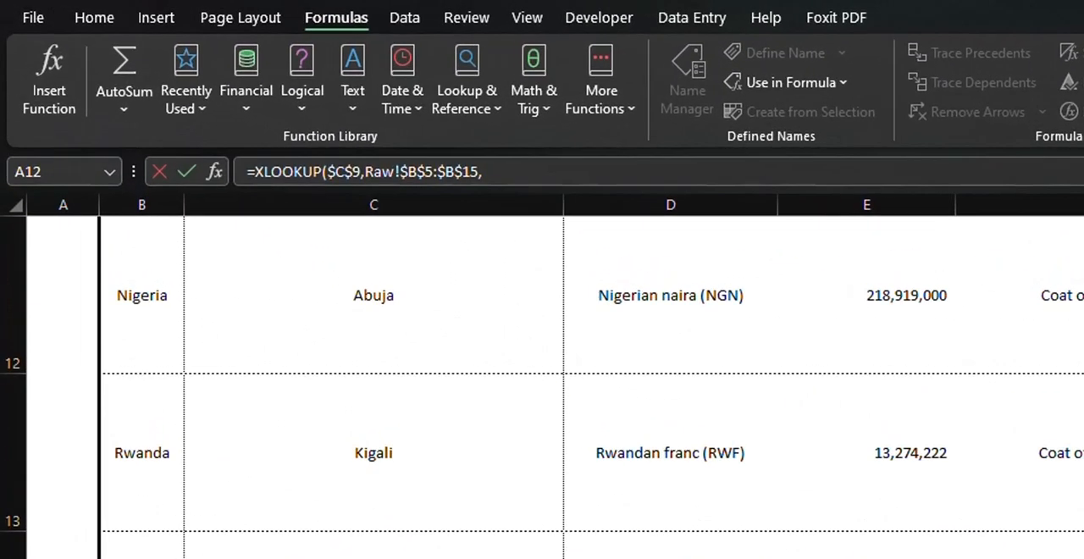
text(xl)
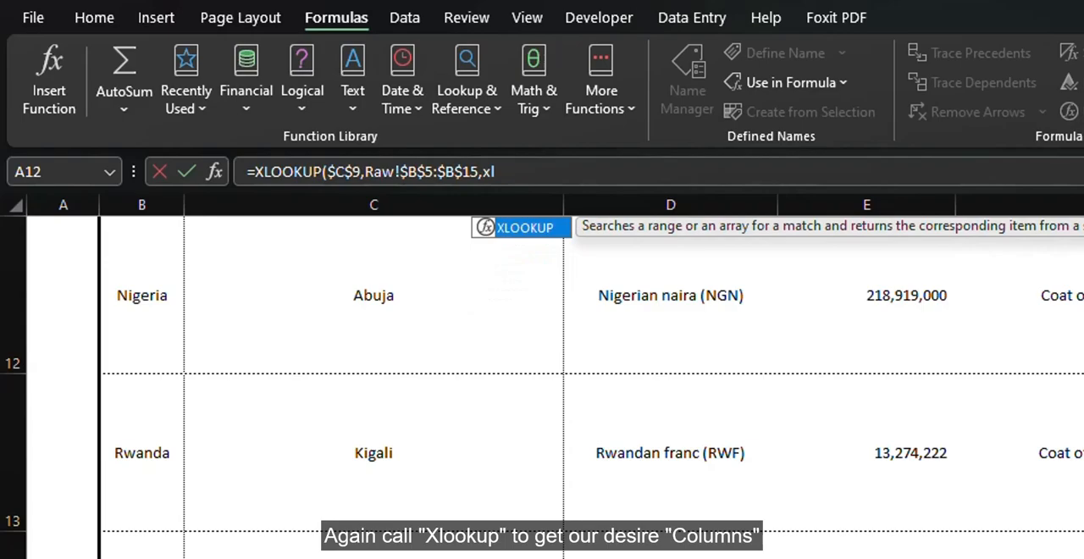
Nest a second XLOOKUP as the return array, with Report!$C15 as its lookup value and only the column locked
key(Tab)
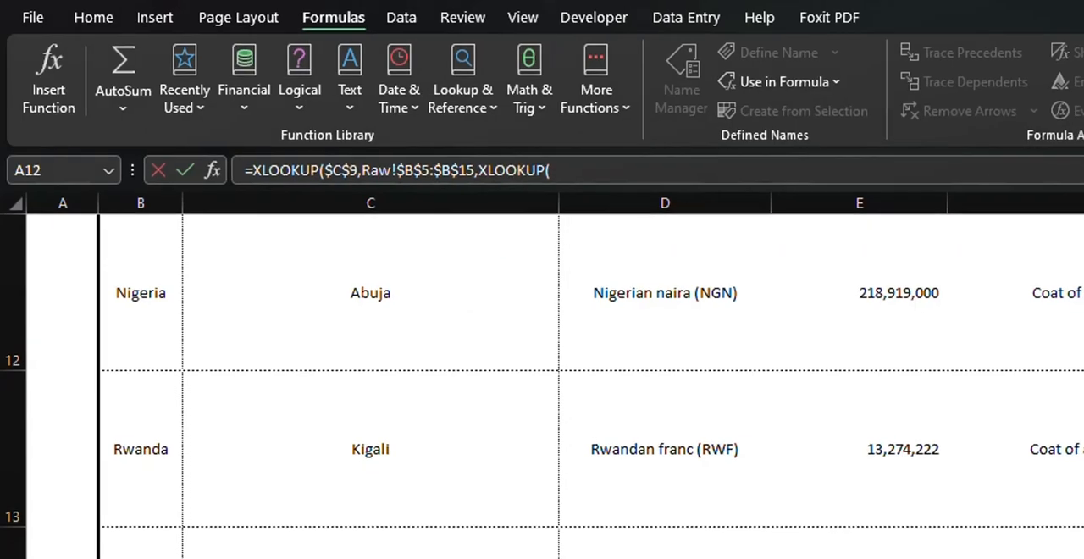
click(111, 534)
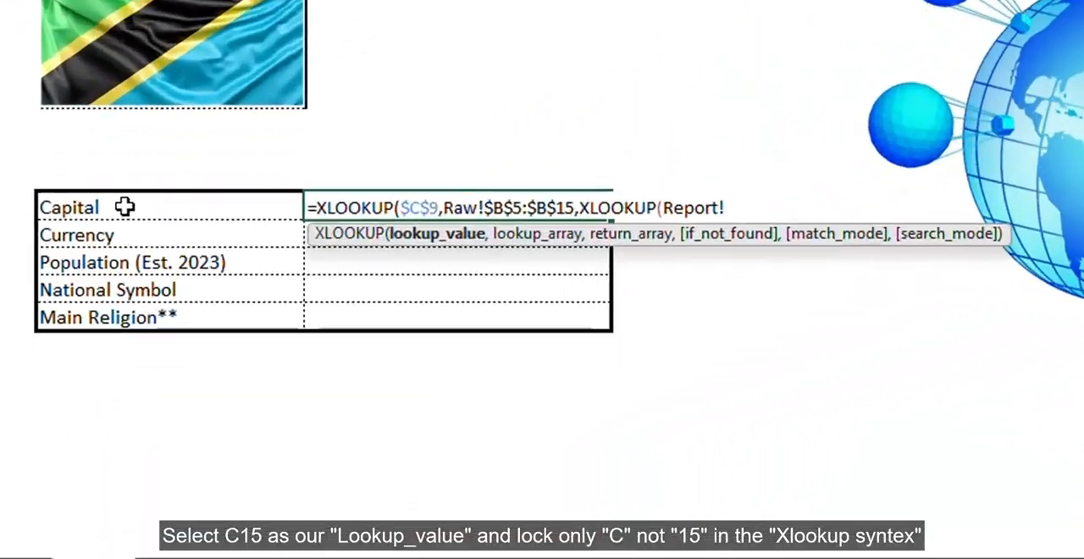
click(123, 365)
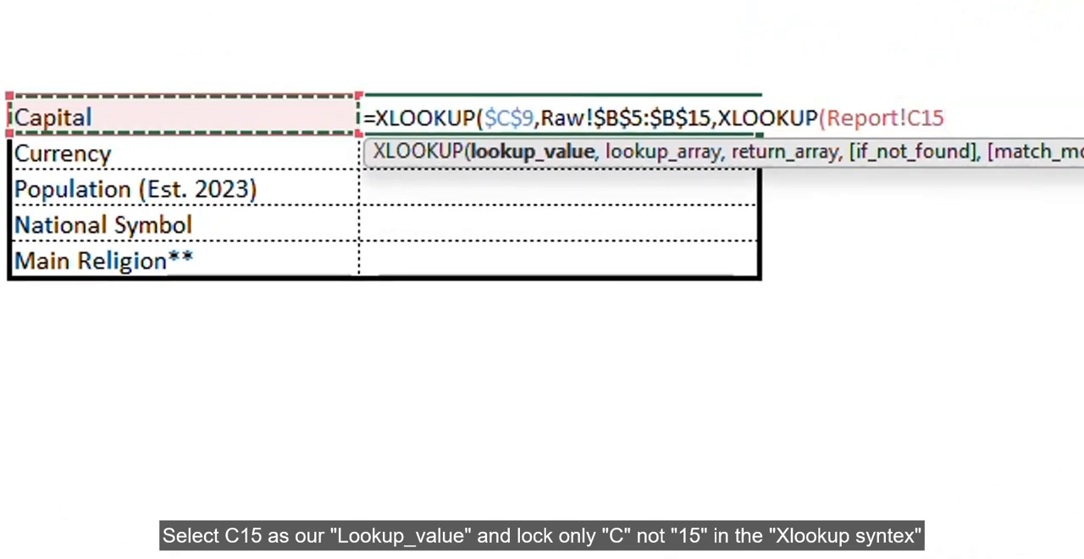
key(F4)
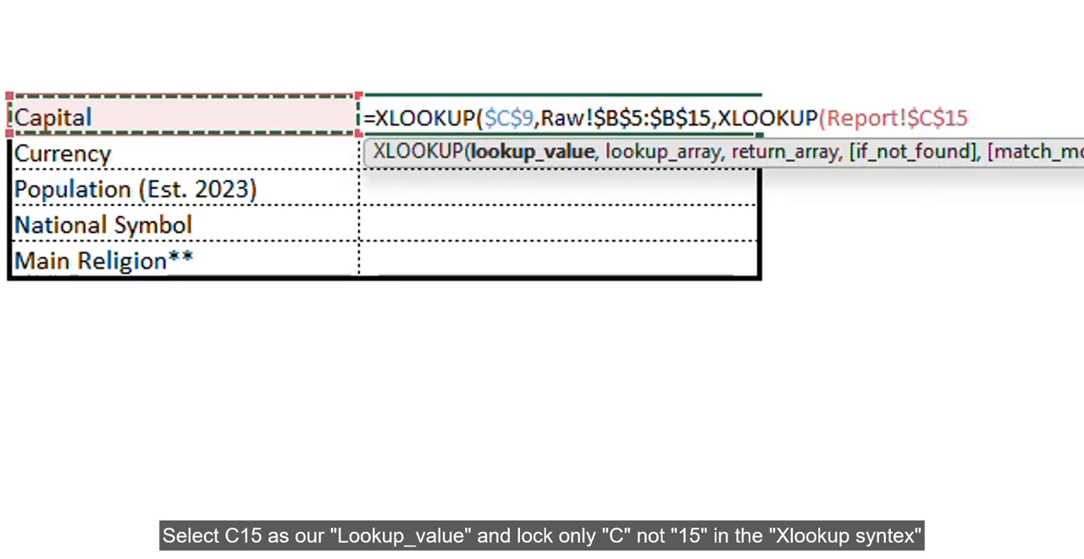
key(F4)
key(F4)
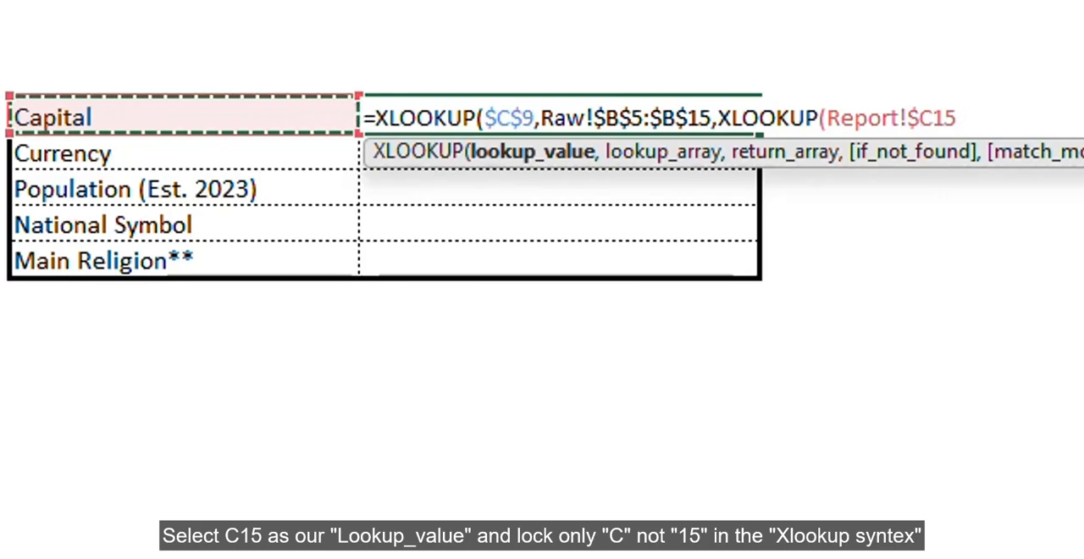
text(,)
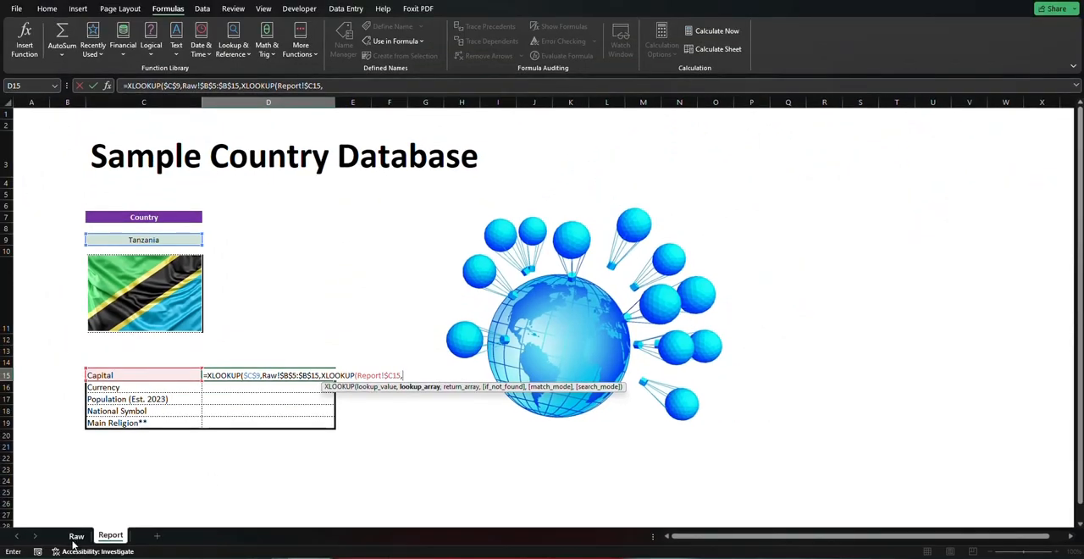
Set the nested XLOOKUP's lookup array to the locked header range Raw!$C$4:$G$4
click(76, 535)
click(258, 377)
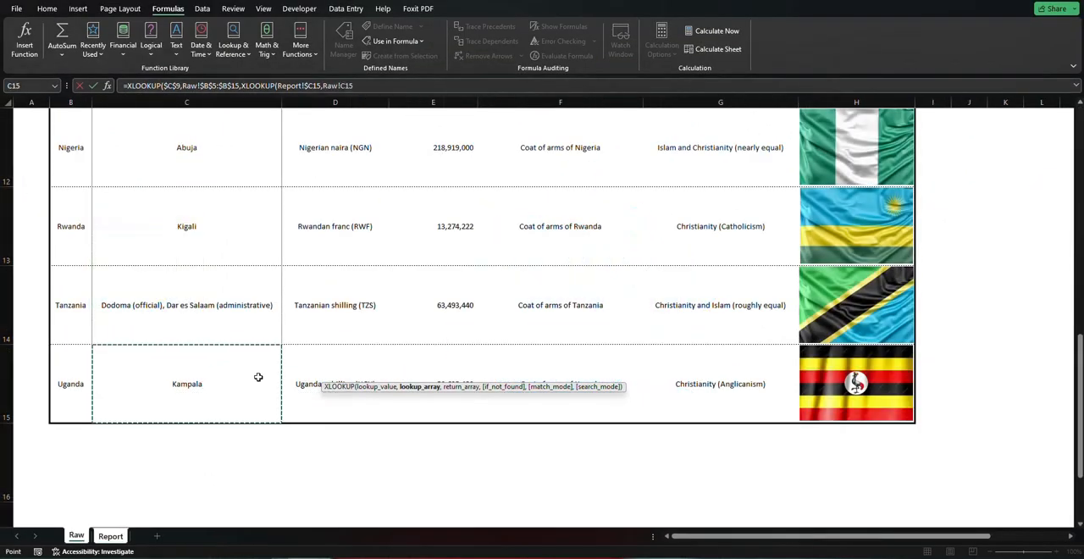
key(ctrl+Up)
key(Up)
key(Up)
key(Down)
key(Down)
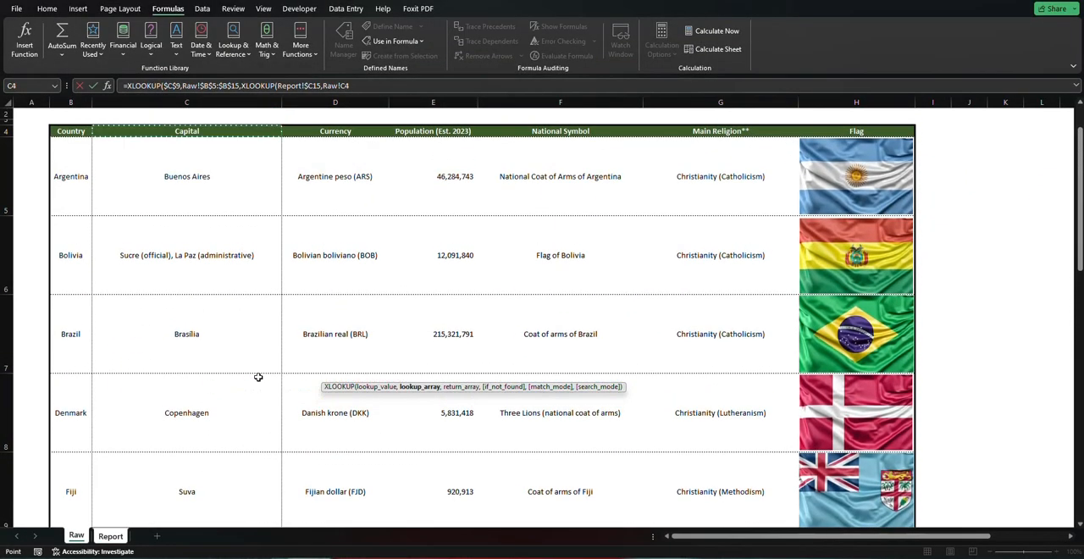
key(ctrl+shift+Right)
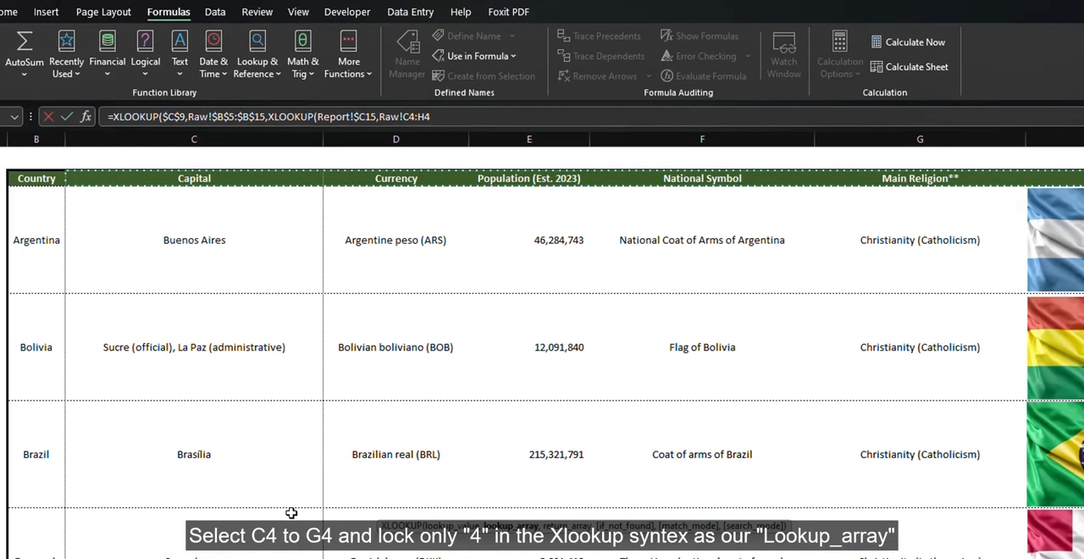
key(shift+Left)
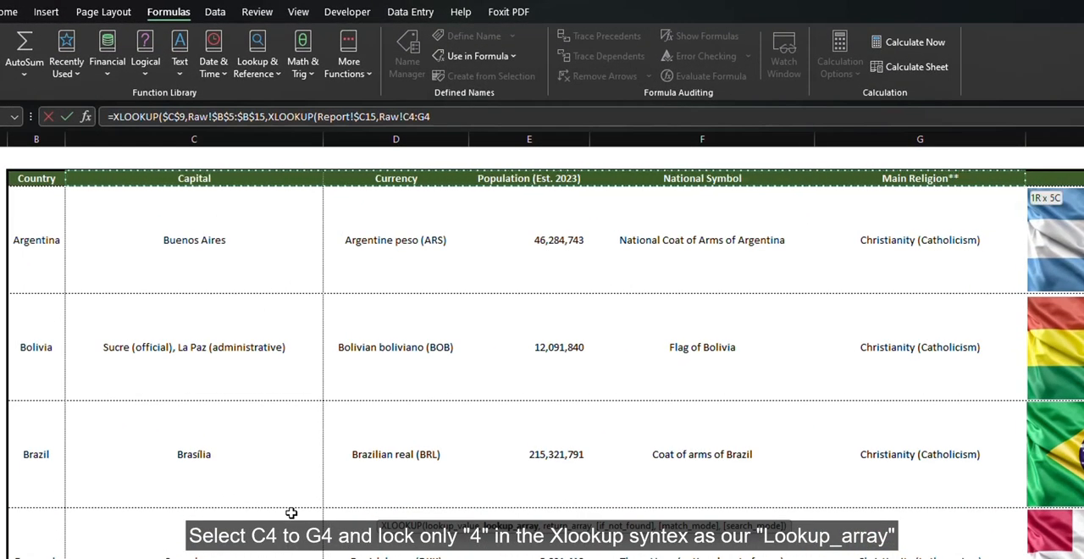
key(F4)
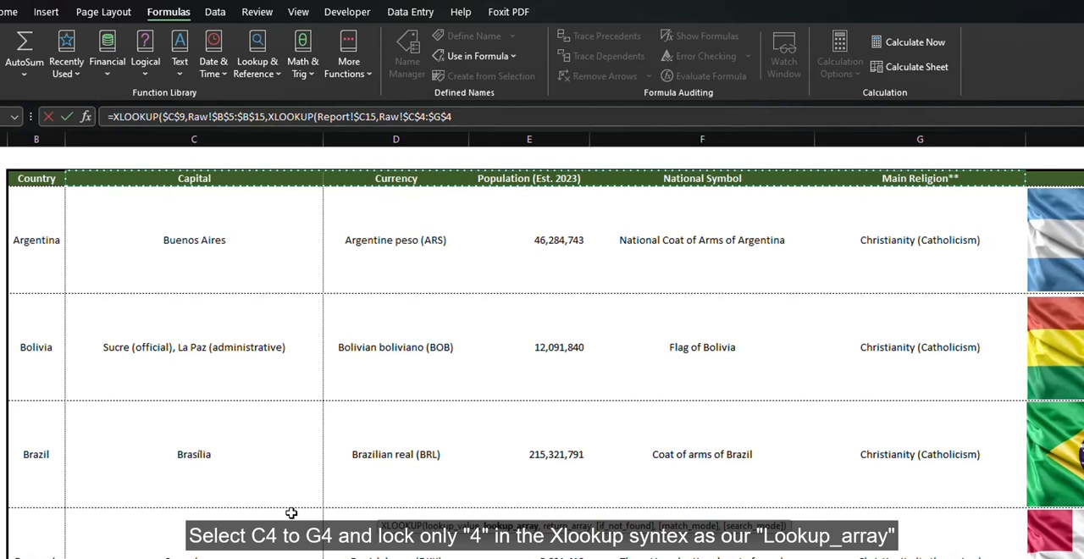
text(,)
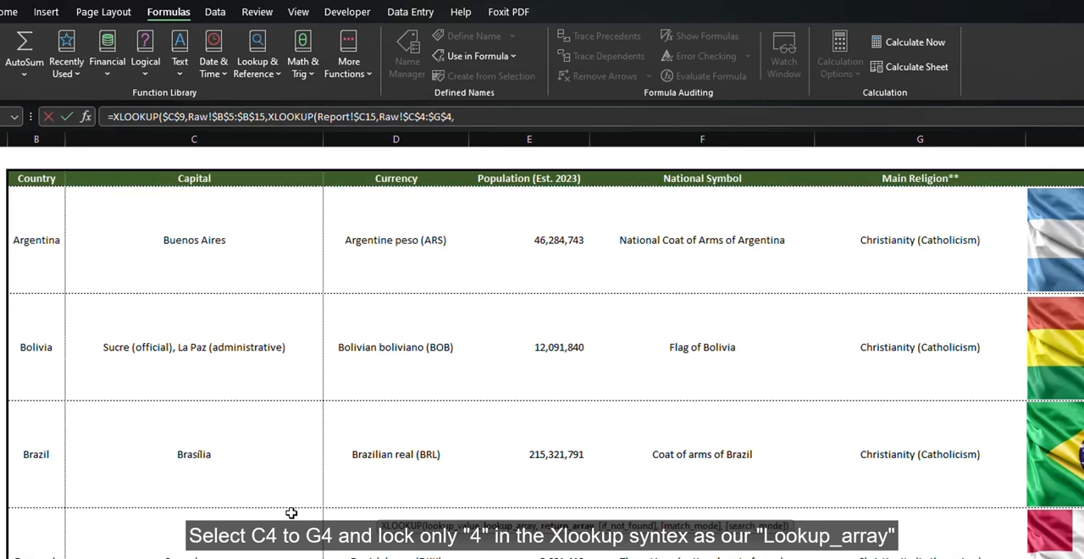
Set the nested XLOOKUP's return array to the locked data range Raw!$C$5:$G$15
click(207, 258)
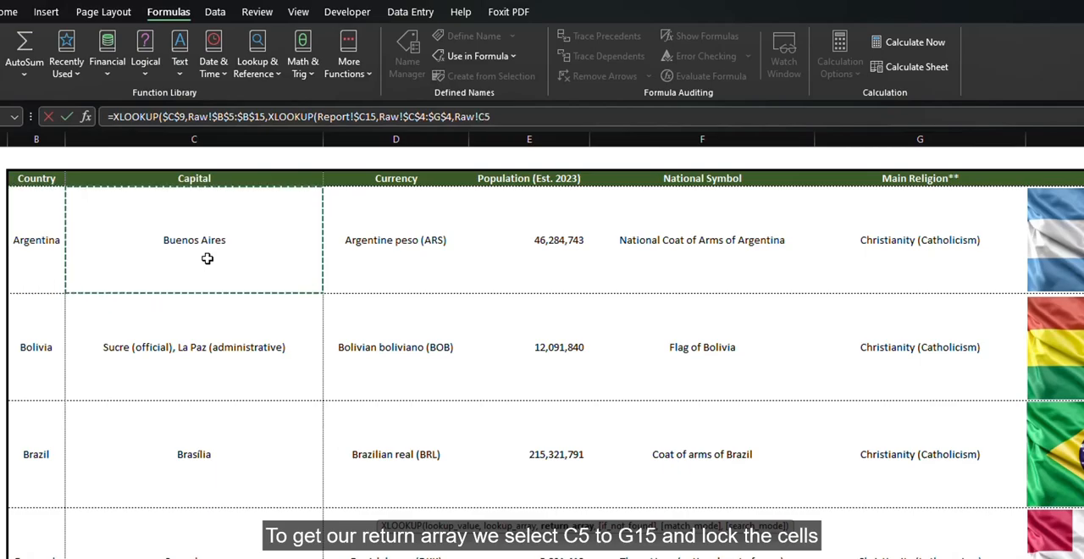
key(shift+Right)
key(shift+Right)
key(shift+Right)
key(shift+Right)
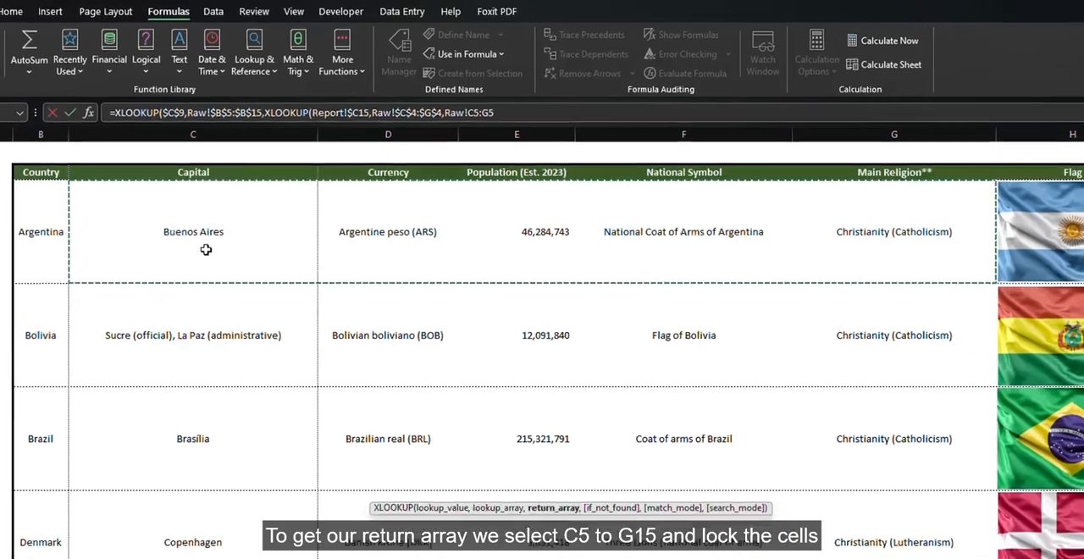
key(shift+Down)
key(shift+Down)
key(shift+Down)
key(shift+Down)
key(shift+Down)
key(shift+Down)
key(shift+Down)
key(shift+Down)
key(shift+Down)
key(shift+Down)
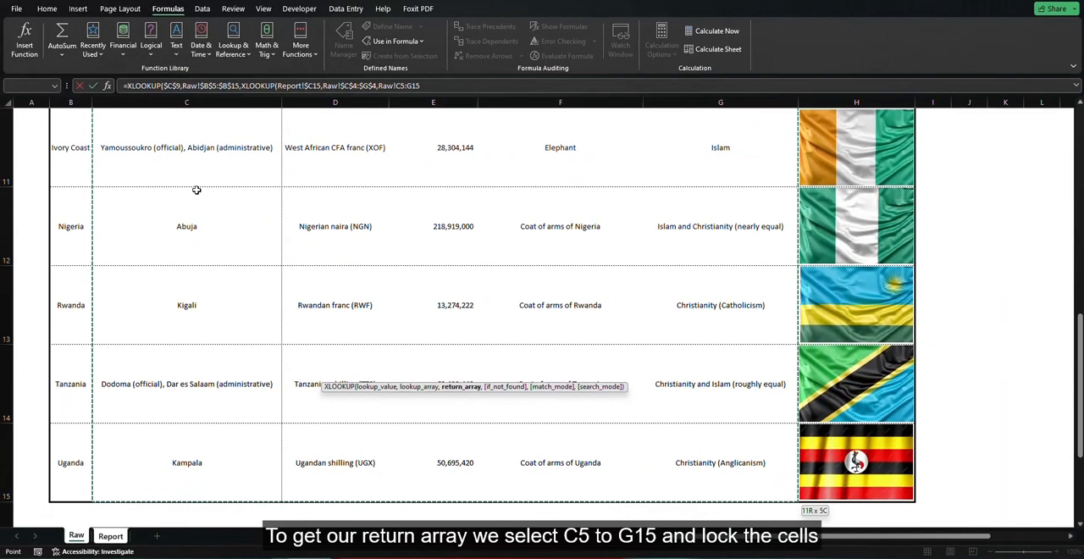
key(F4)
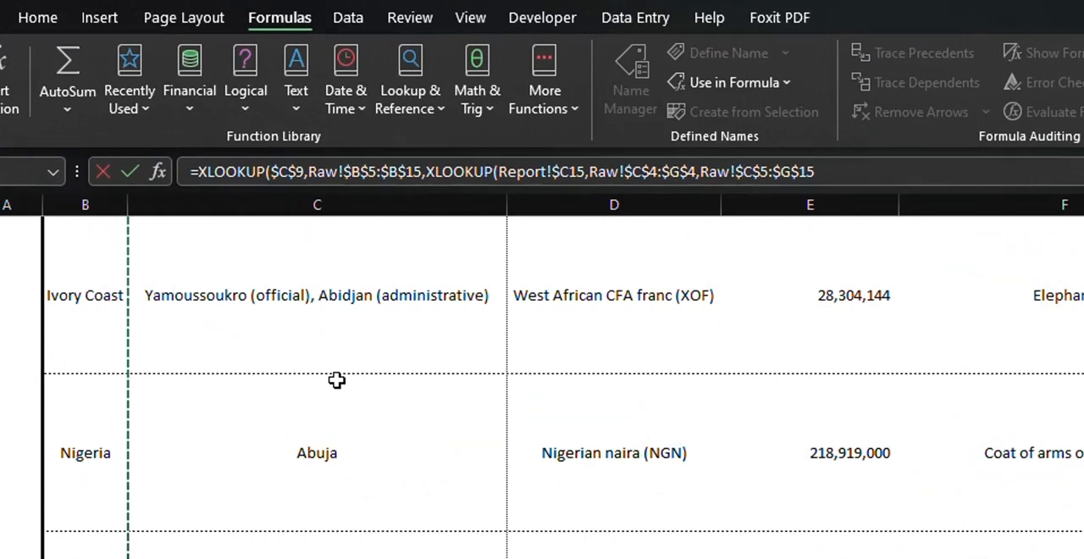
text(,)
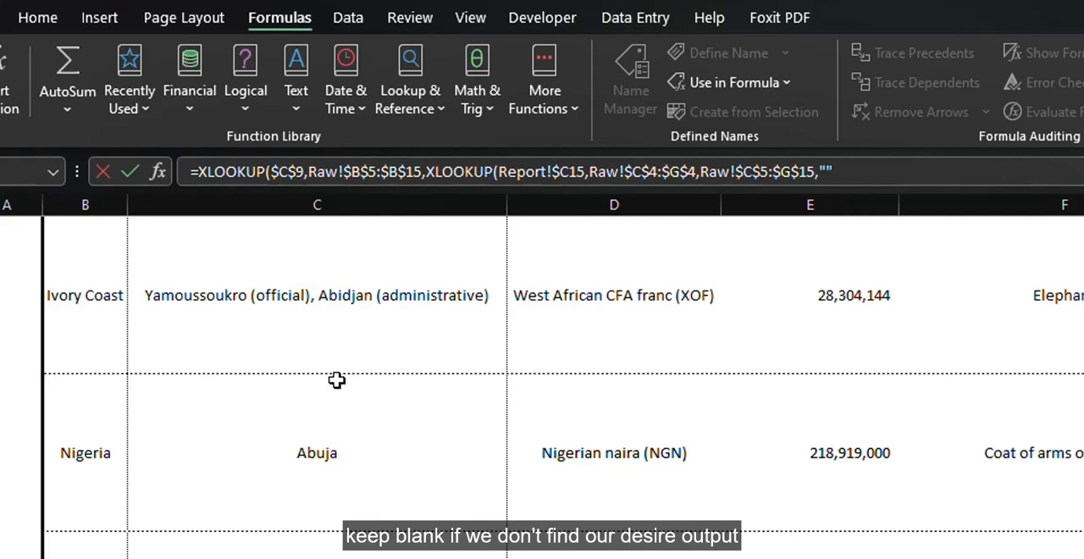
text("",)
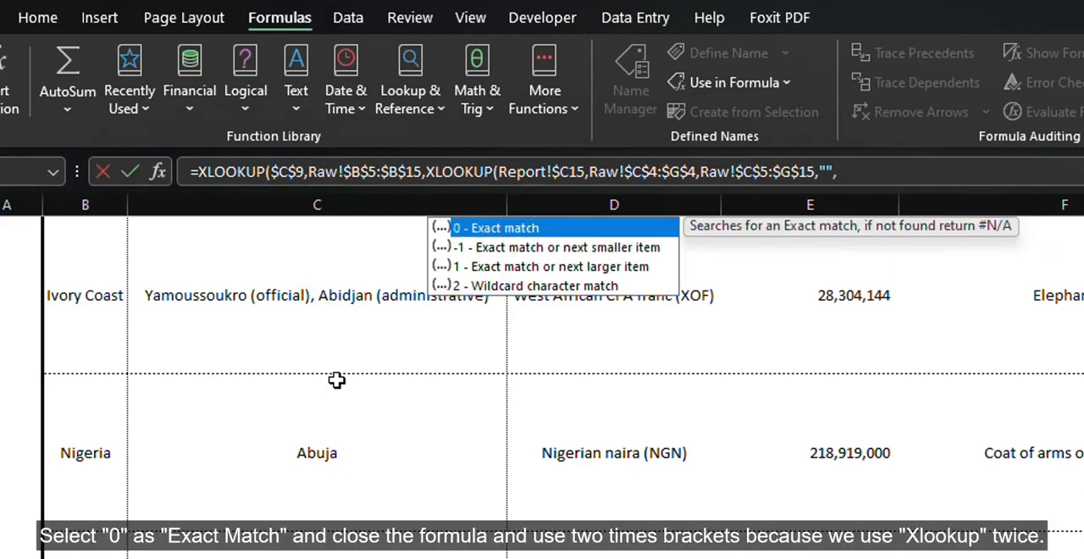
Finish the D15 formula with "" as the if-not-found value and 0 for exact match, closing both XLOOKUPs
key(Tab)
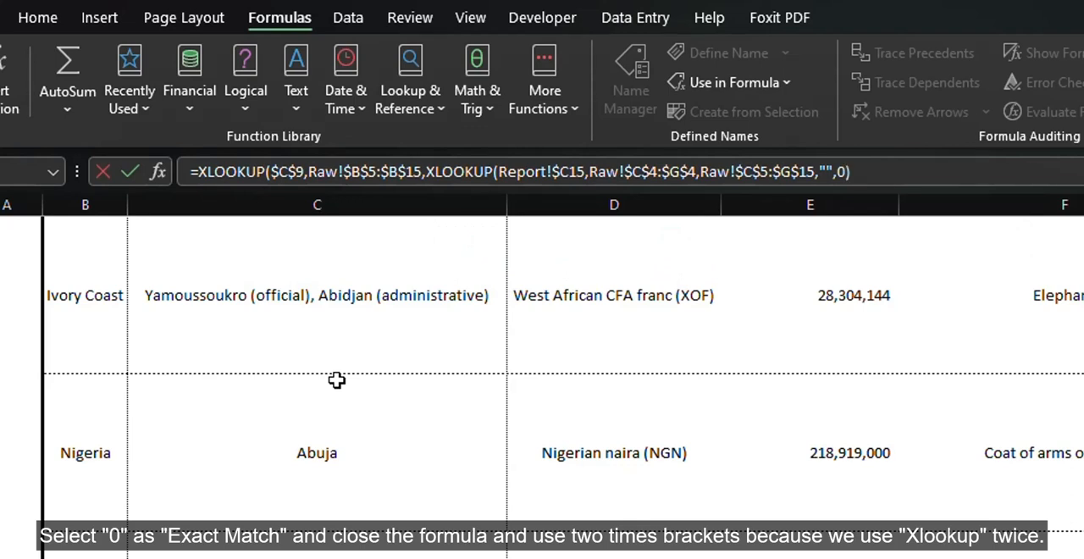
key(Return)
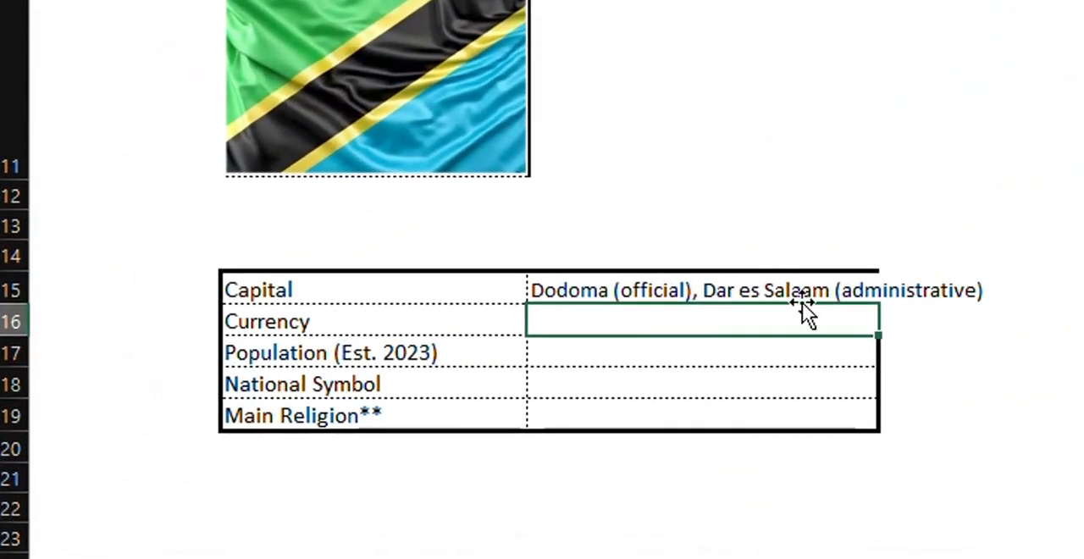
Autofit column D to the capital text and fill the D15 formula down through D19
click(306, 375)
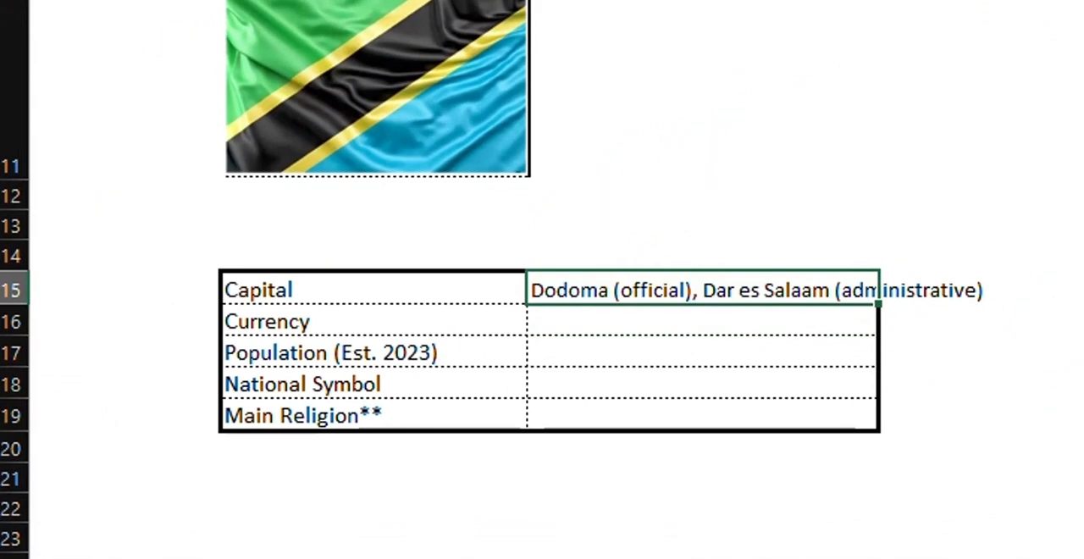
double_click(878, 1)
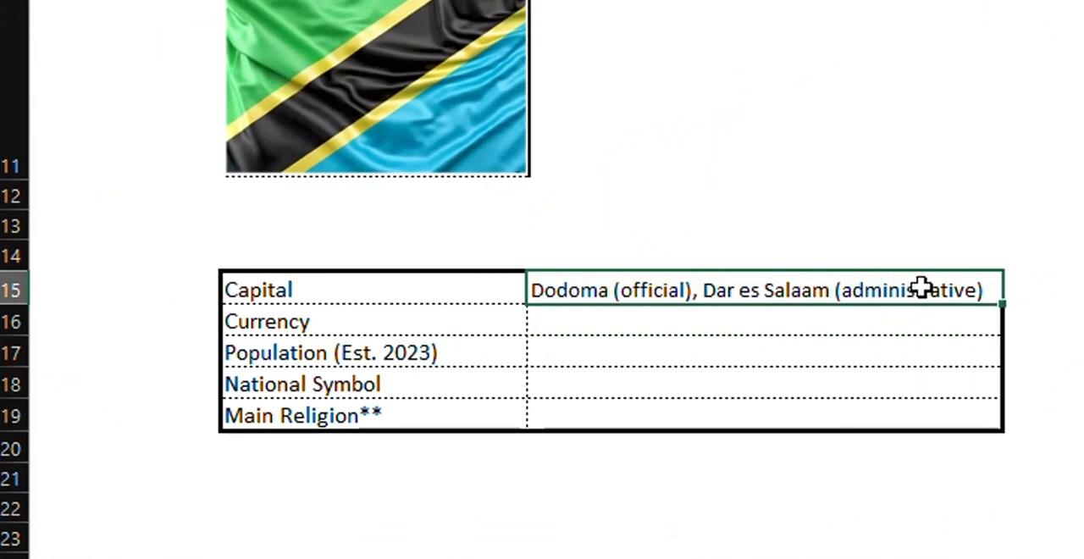
double_click(1003, 308)
click(1078, 381)
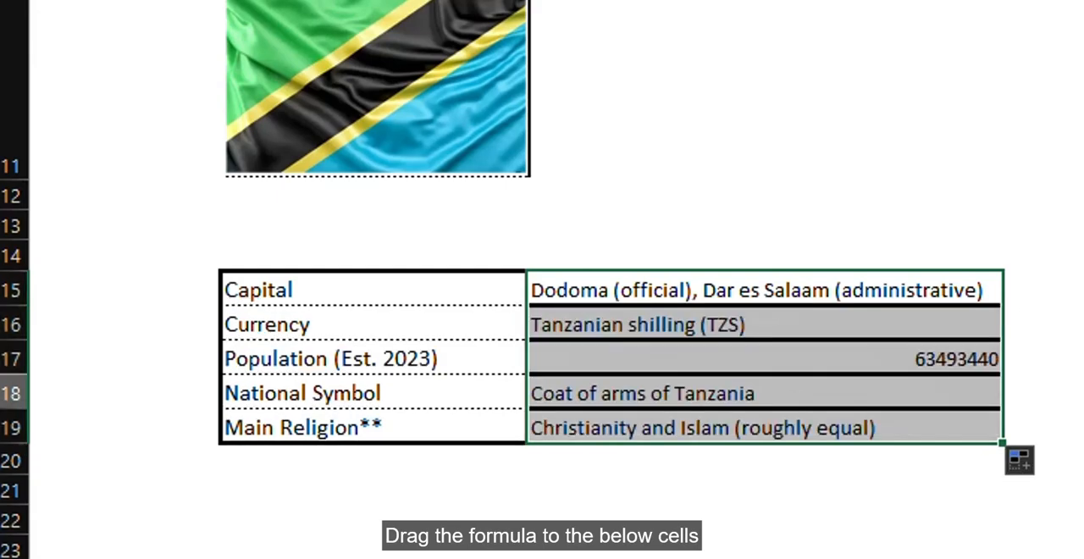
Give the details table C15:D19 dotted inside borders and a thick solid outline
click(471, 303)
drag(471, 302, 936, 427)
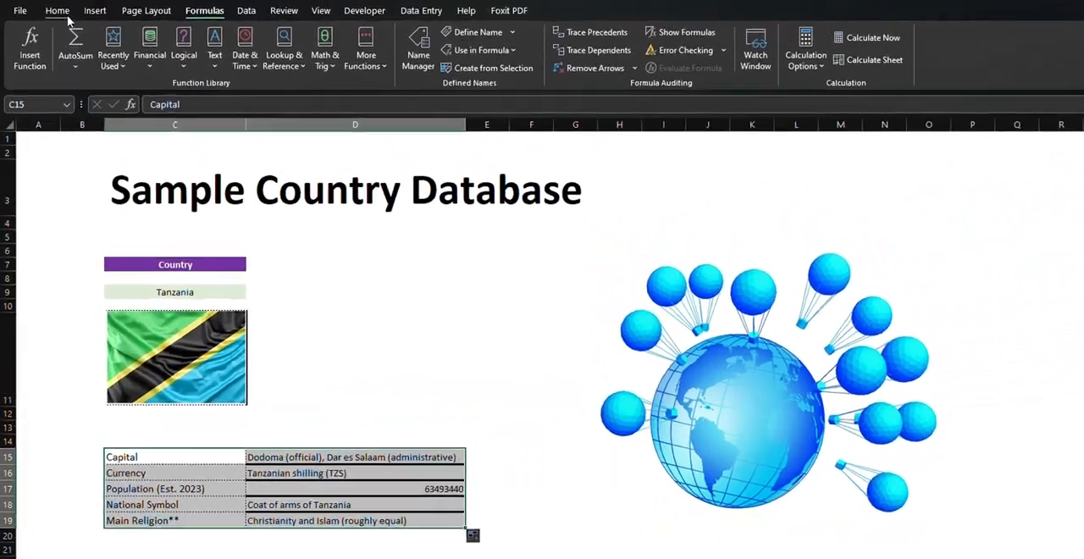
click(60, 11)
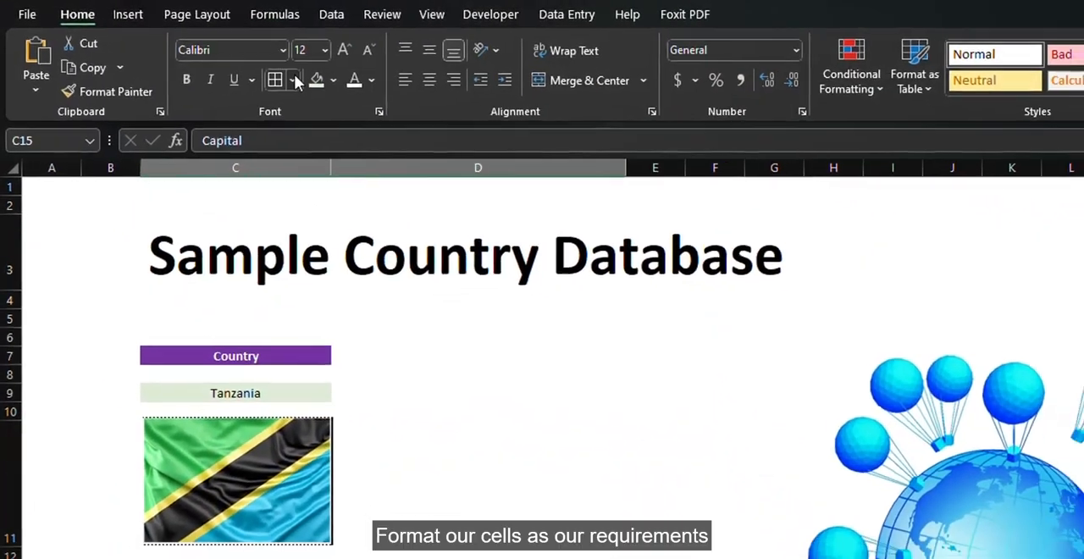
click(215, 59)
click(266, 504)
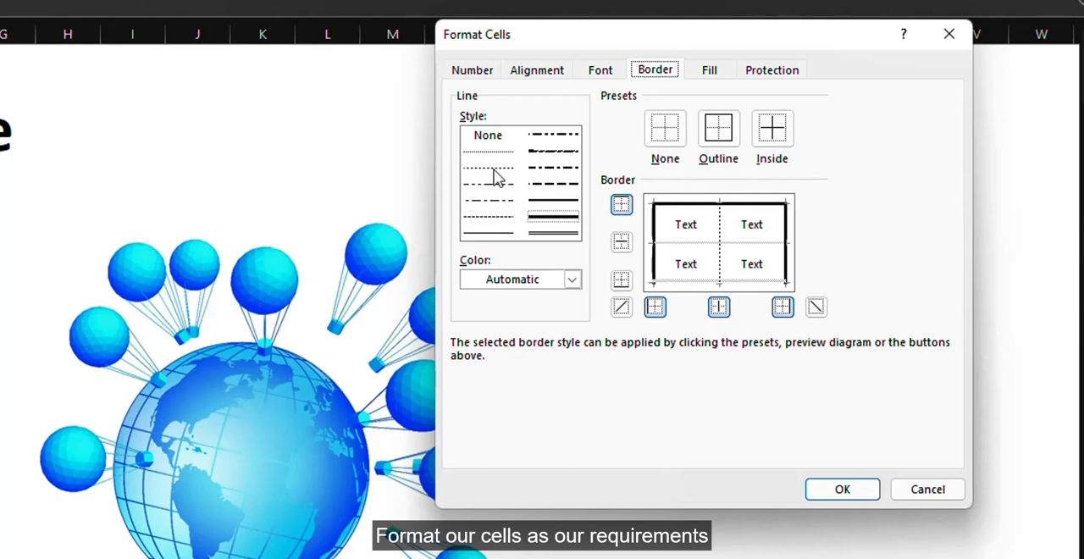
click(499, 173)
click(771, 140)
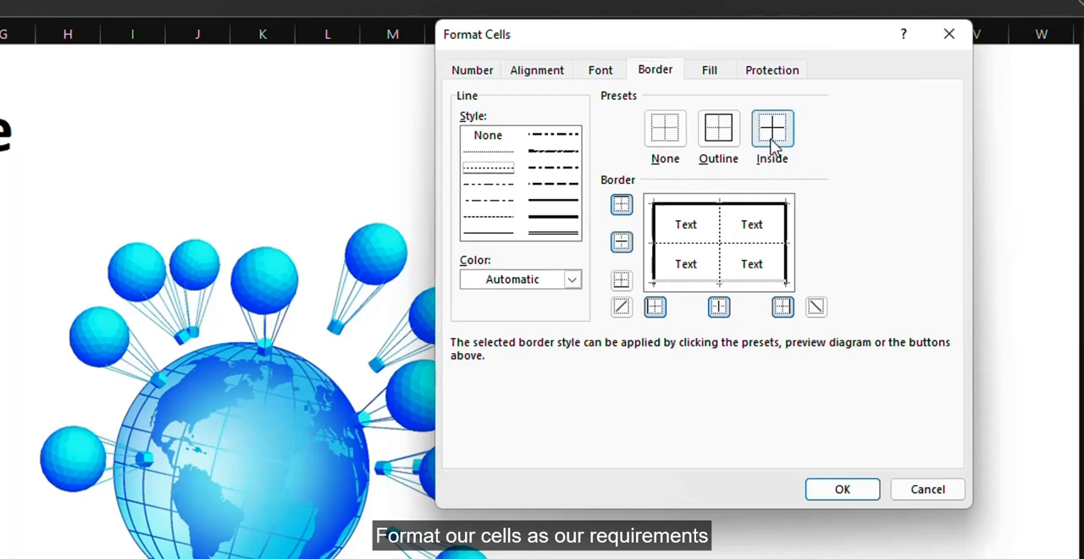
click(542, 217)
click(718, 143)
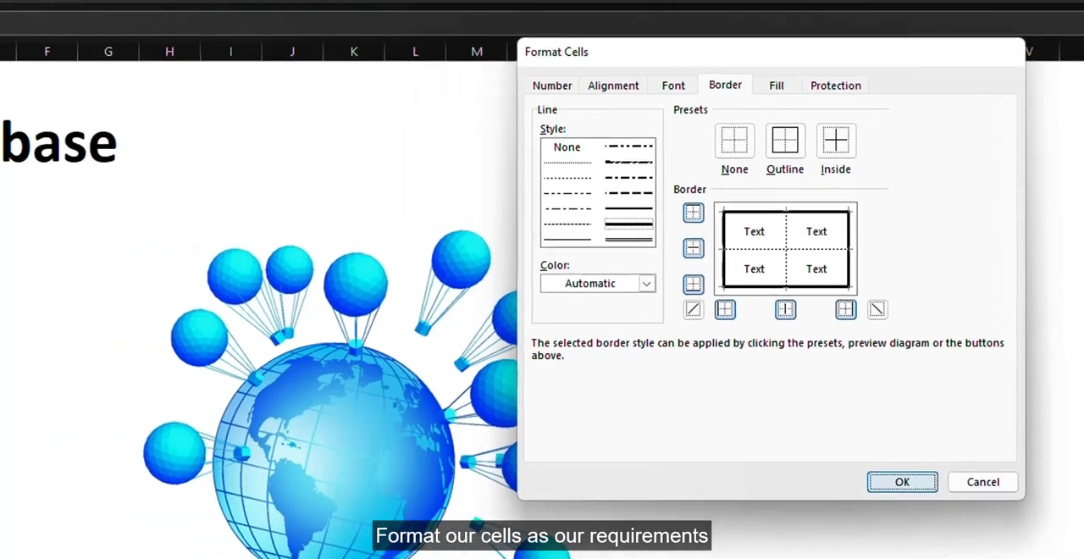
click(835, 491)
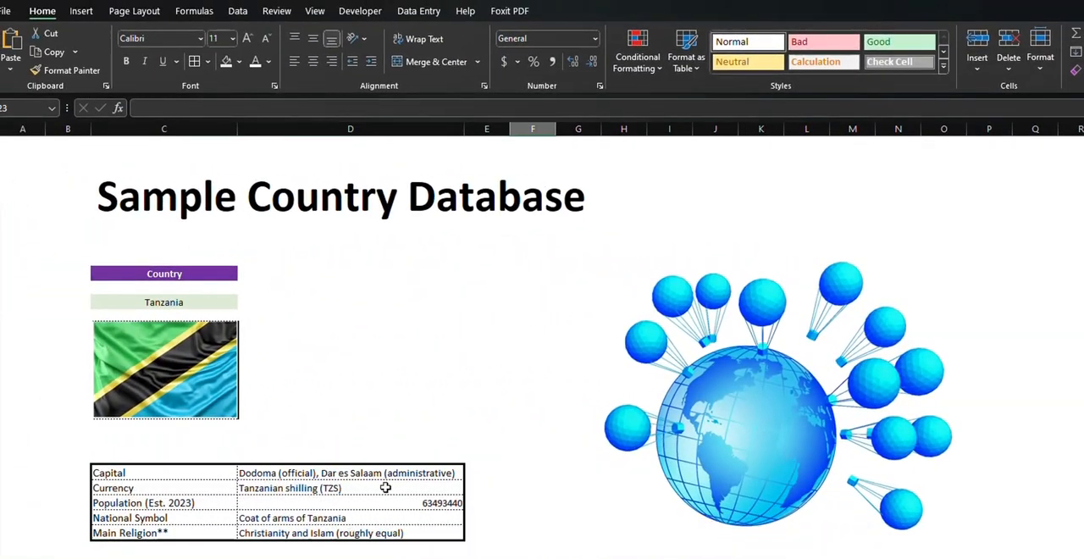
Apply the comma number style to the Population value in D17
click(430, 504)
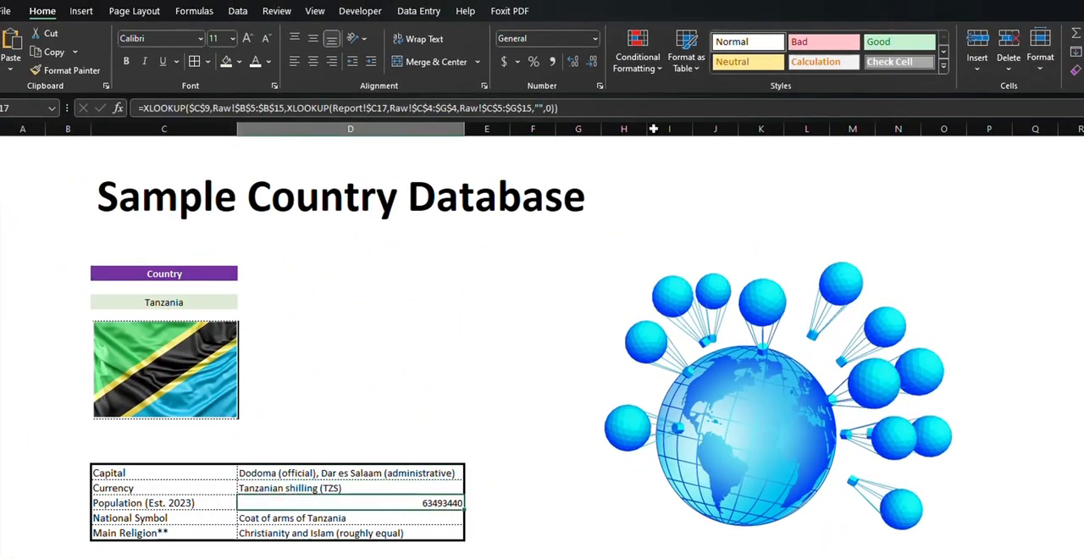
click(552, 61)
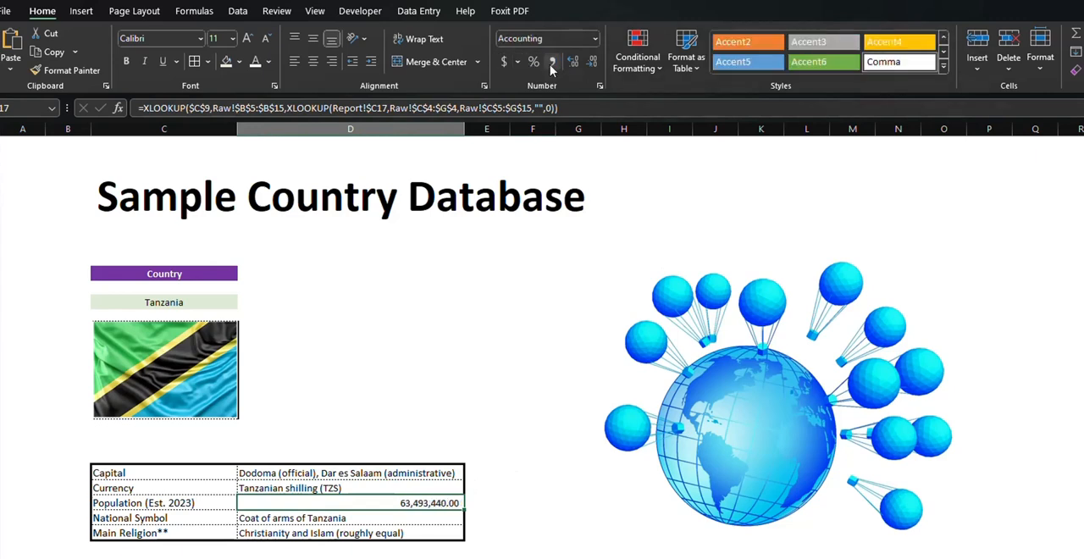
click(558, 381)
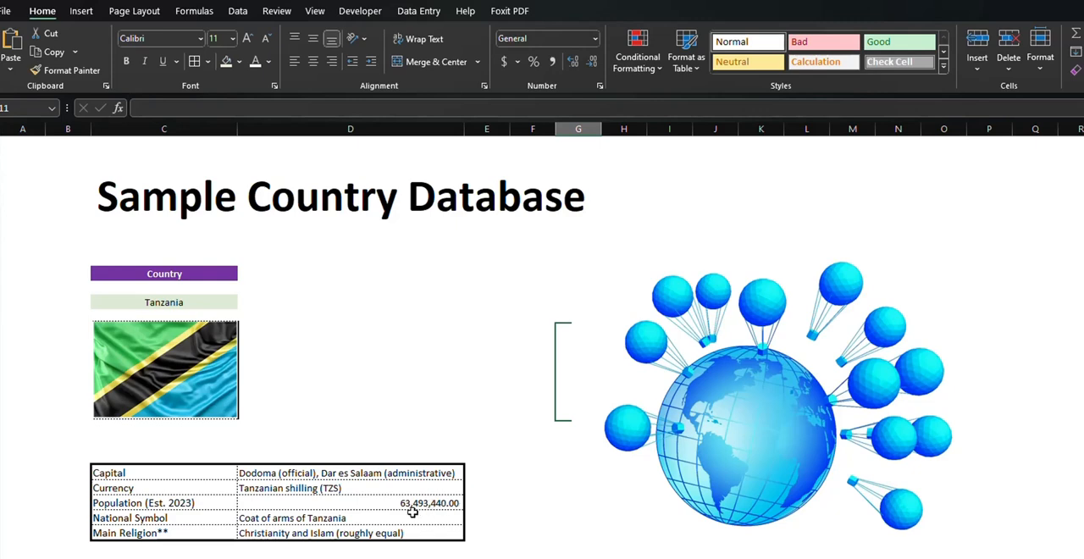
Test the dashboard by choosing Italy in the C9 country drop-down, followed by Bolivia
click(192, 302)
click(243, 302)
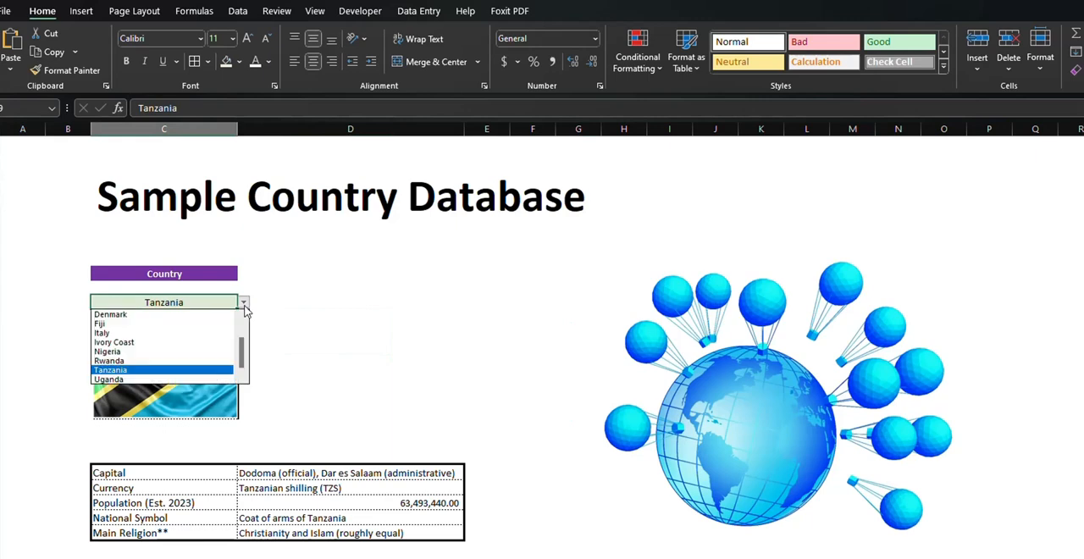
click(146, 332)
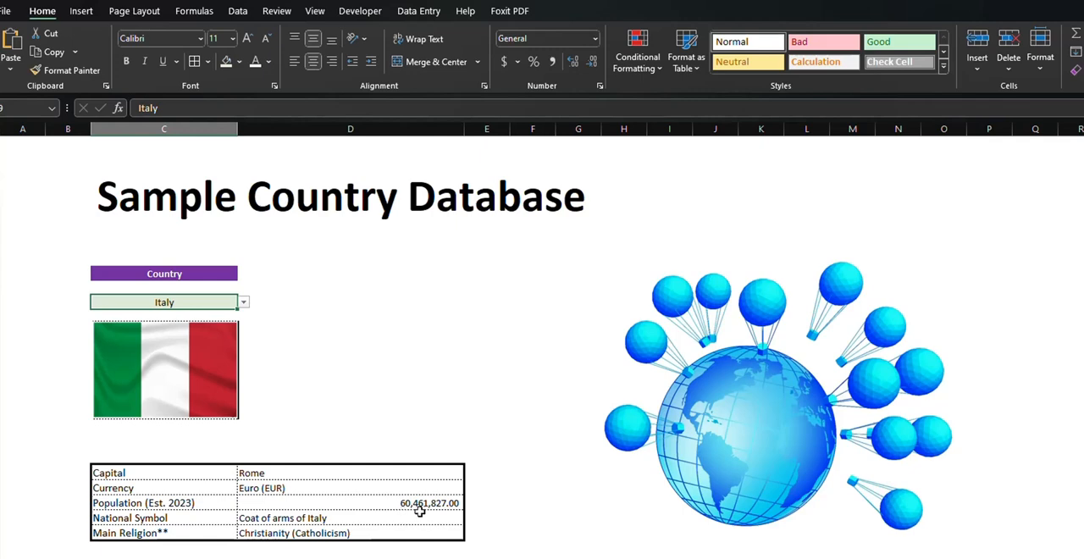
click(243, 303)
scroll(143, 356, down, 2)
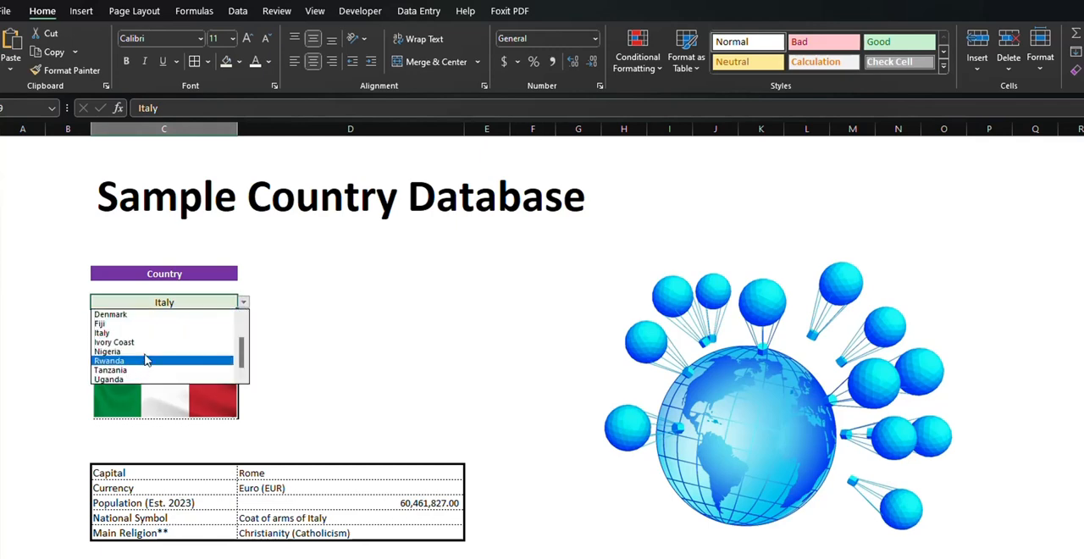
drag(243, 353, 244, 344)
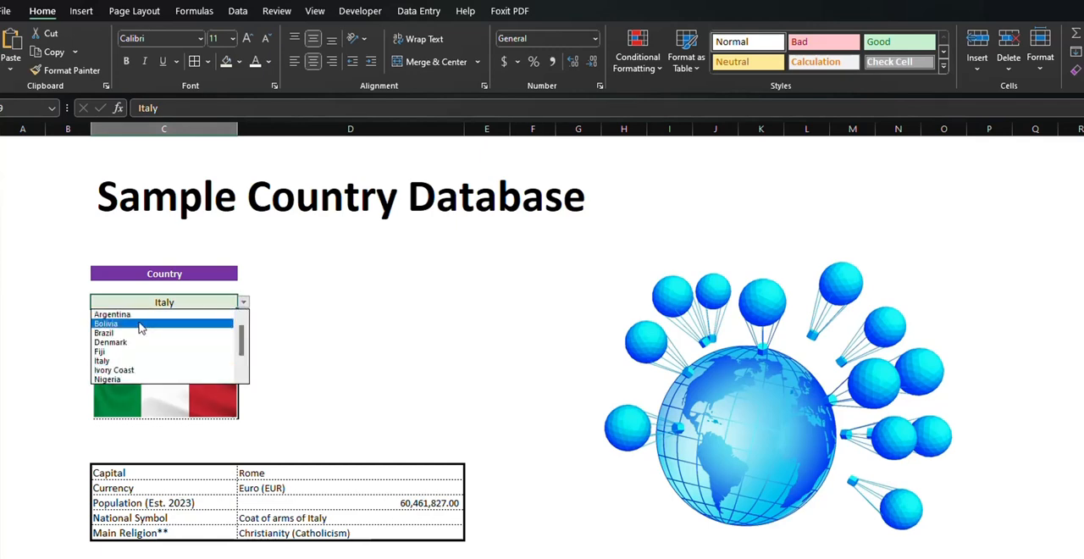
click(139, 323)
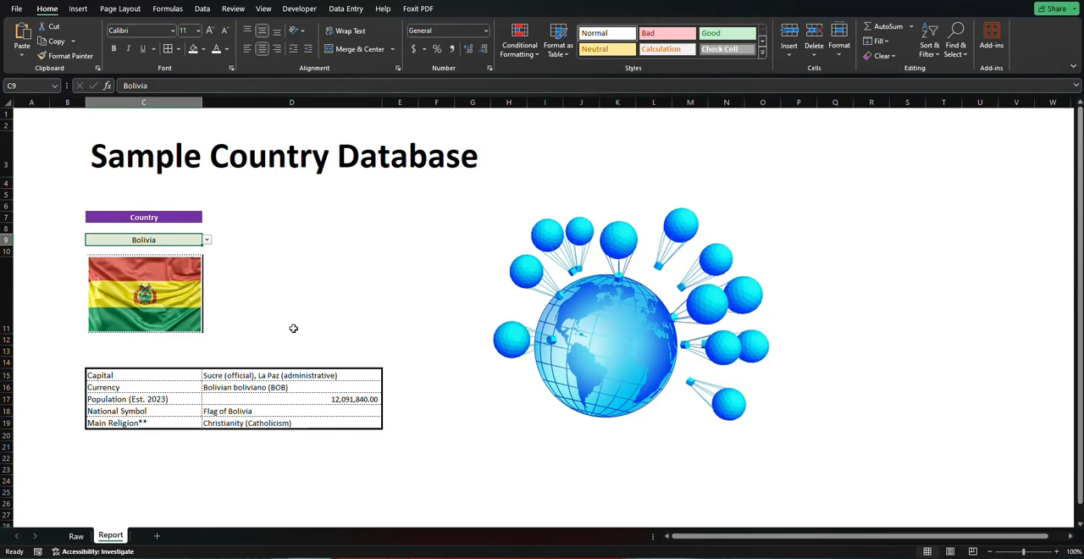
click(504, 466)
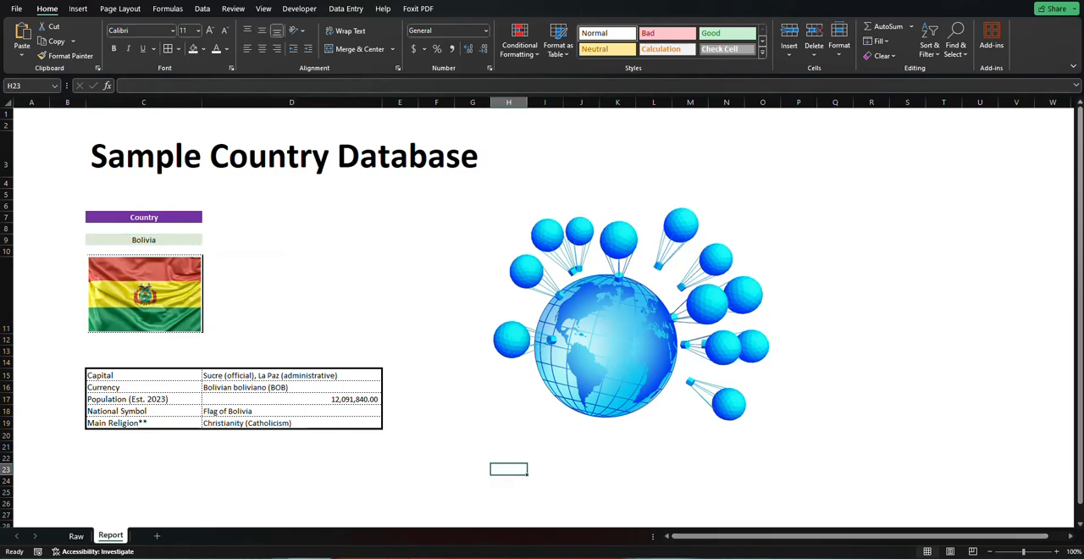